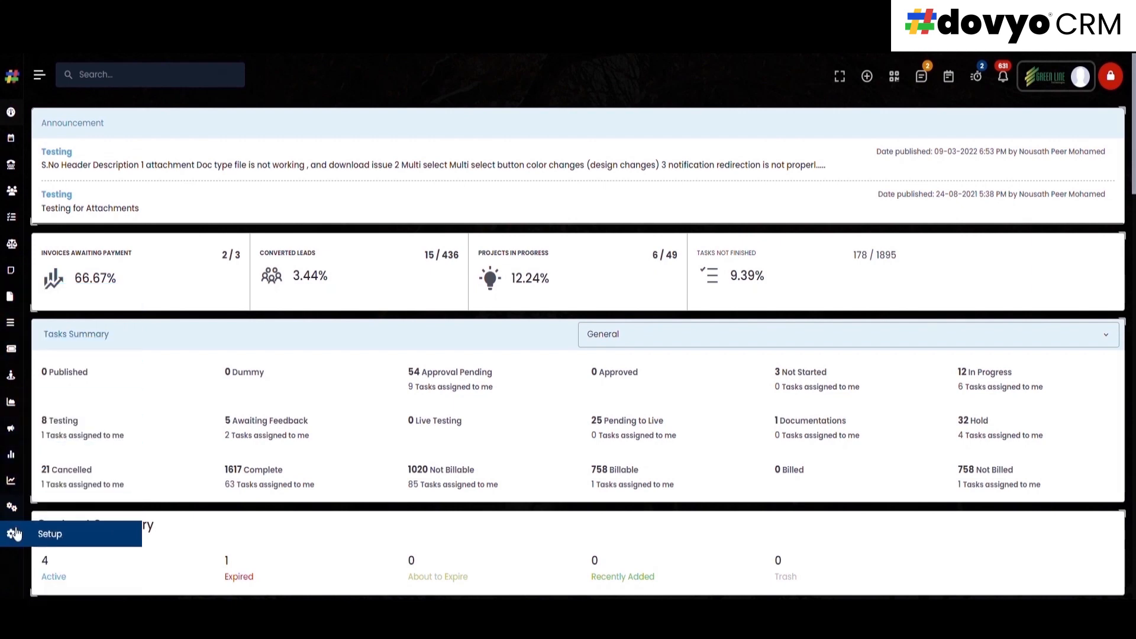
Create a contract type named "Hal yearly" in the contract types setup.
left_click(35, 535)
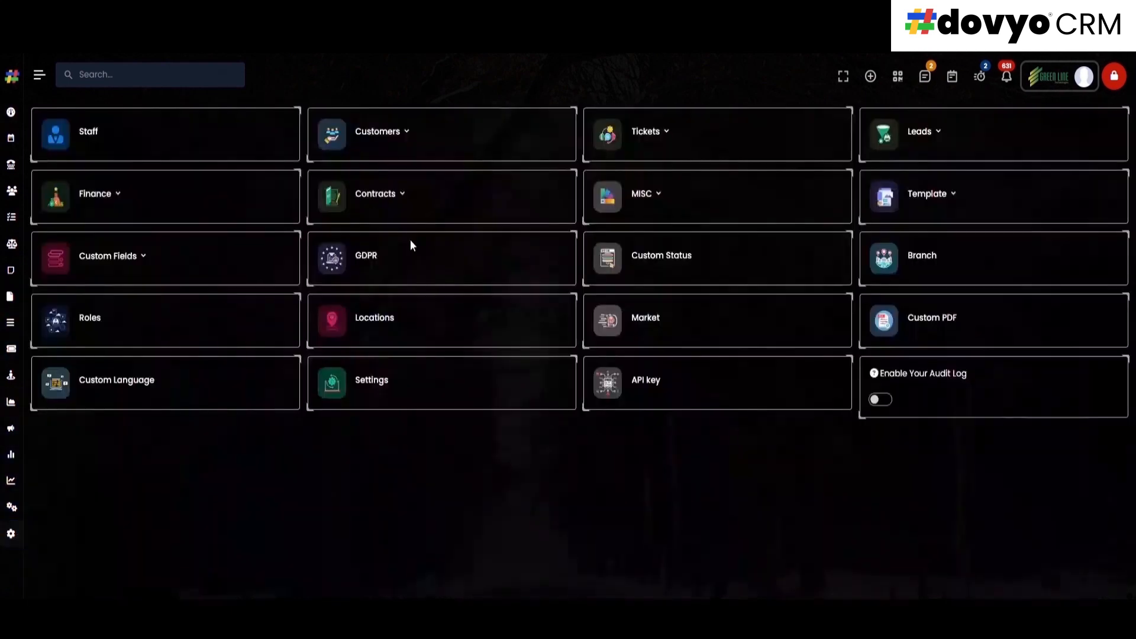
left_click(392, 197)
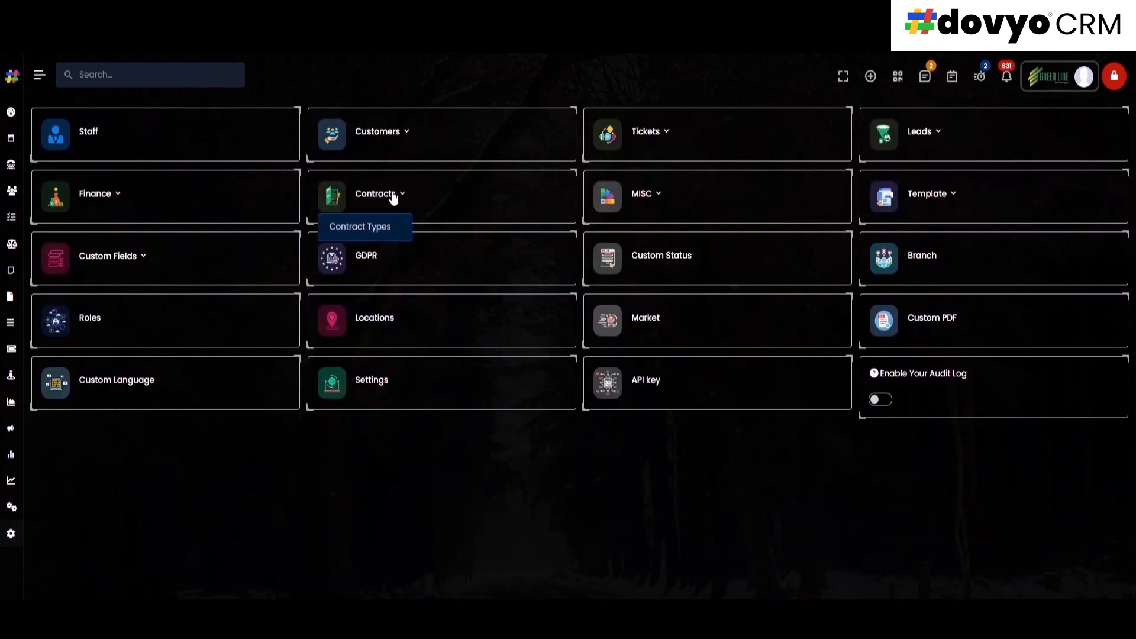
left_click(363, 226)
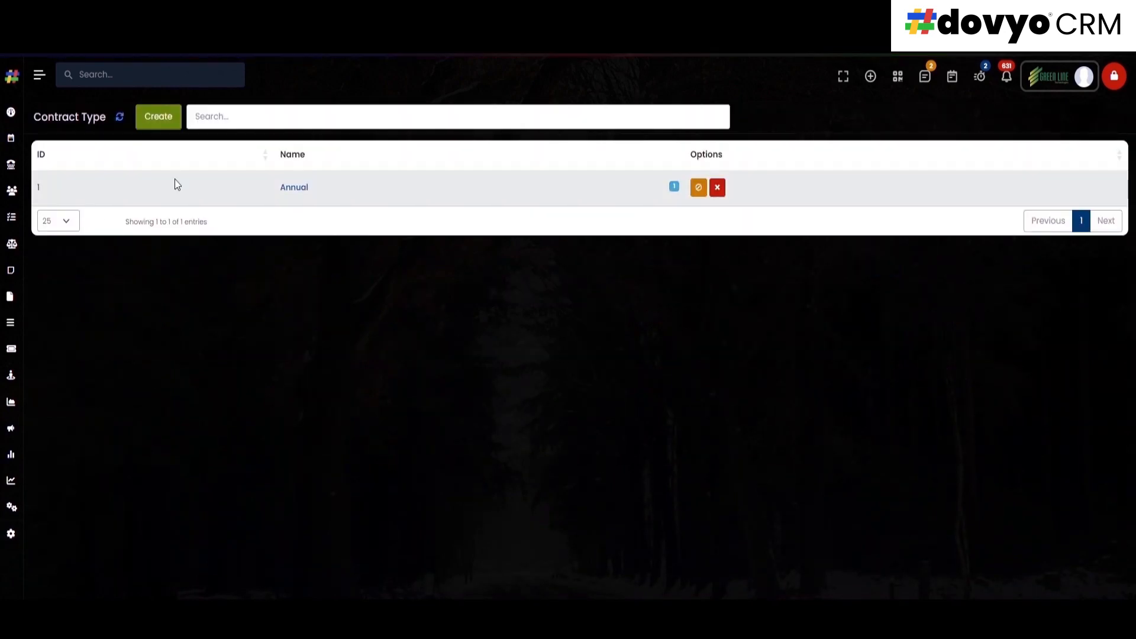
left_click(171, 121)
left_click(482, 157)
type("Hal yearly")
left_click(688, 186)
Add another contract type named "Quarterly".
left_click(175, 125)
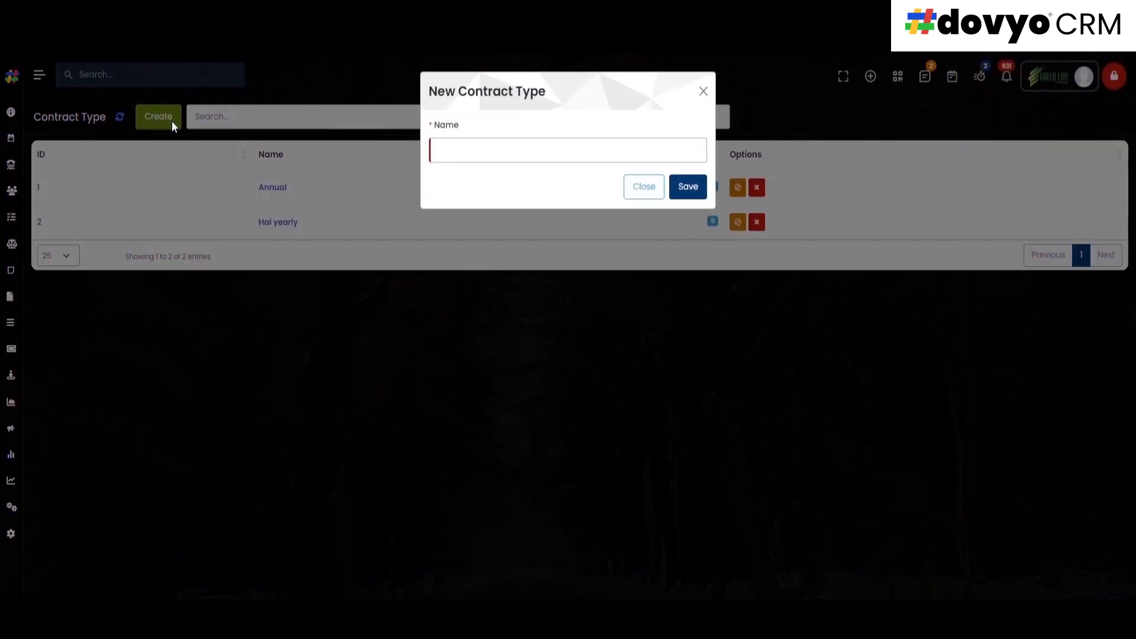
type("Qua")
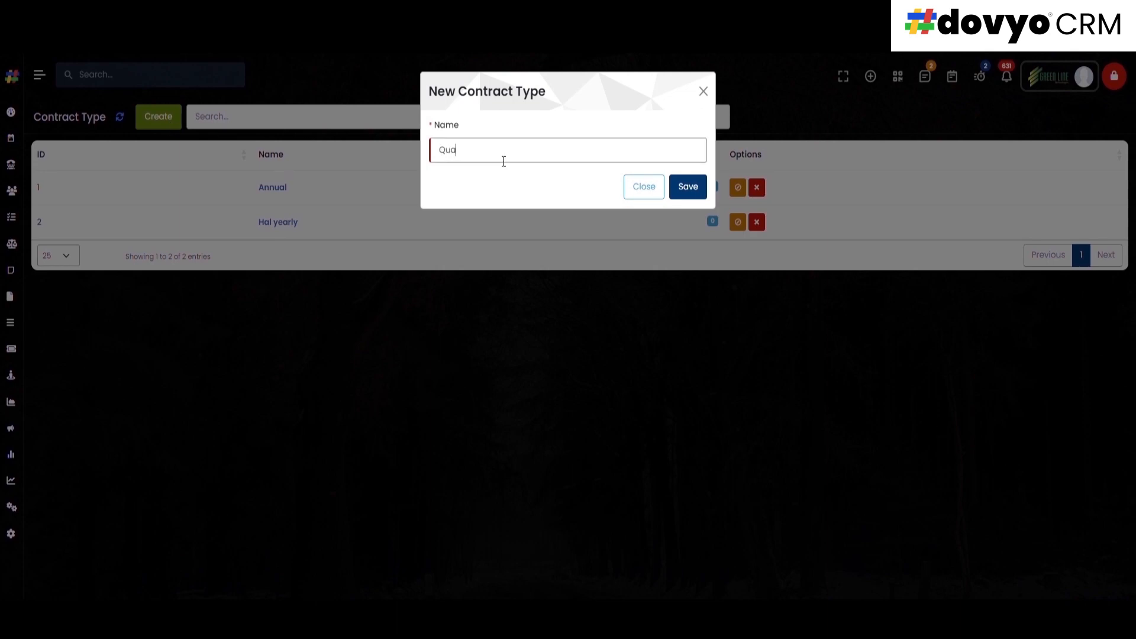
type("rterly")
left_click(687, 188)
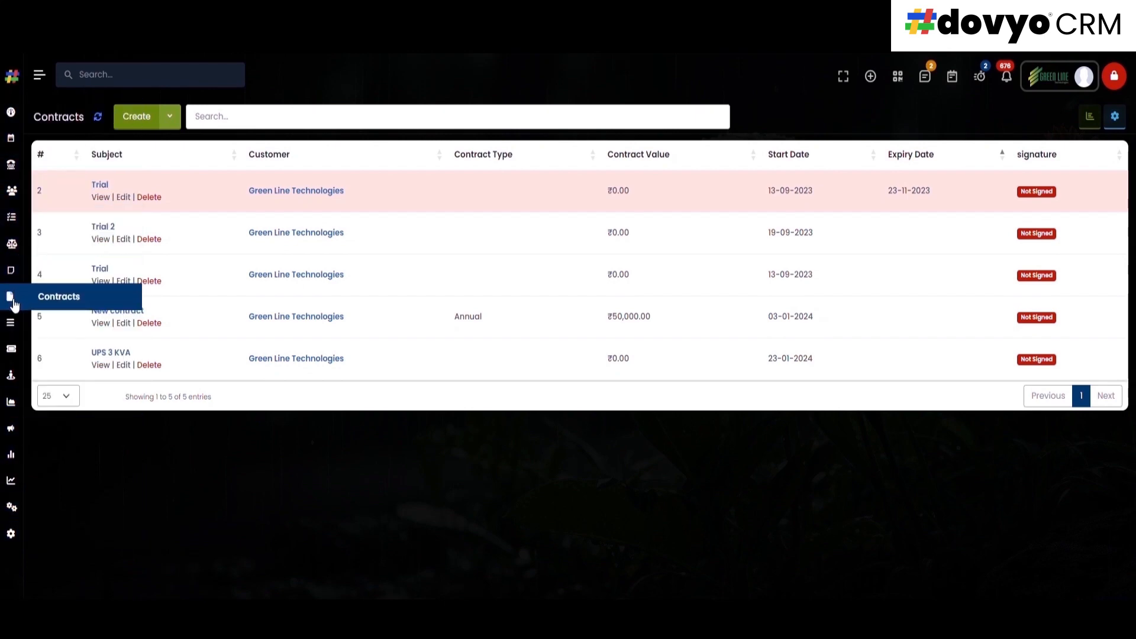
left_click(69, 304)
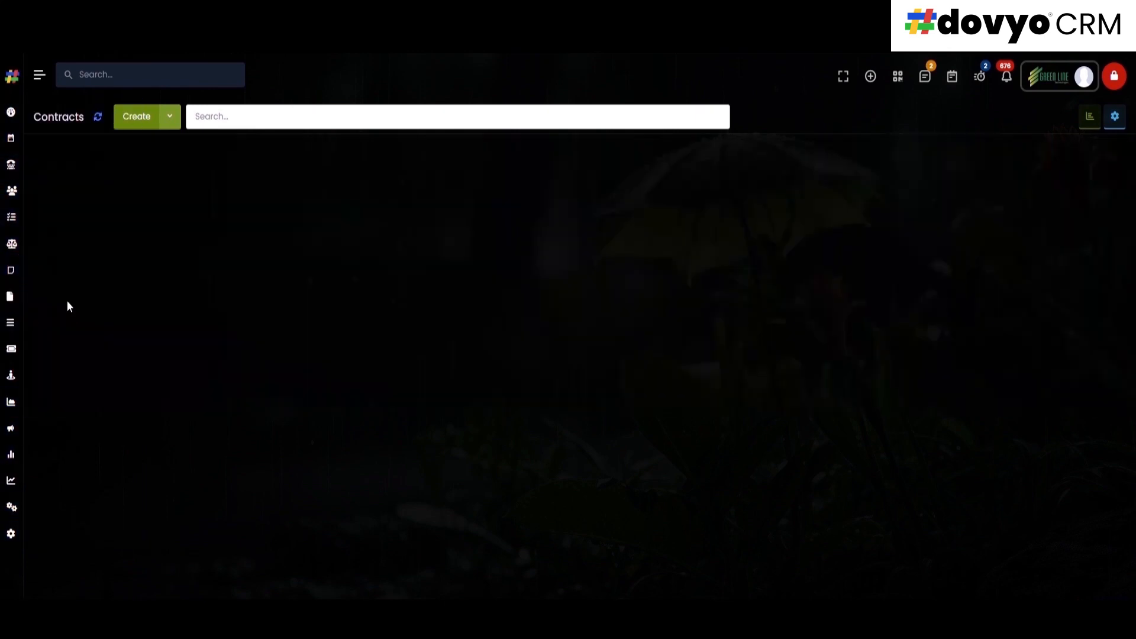
left_click(148, 115)
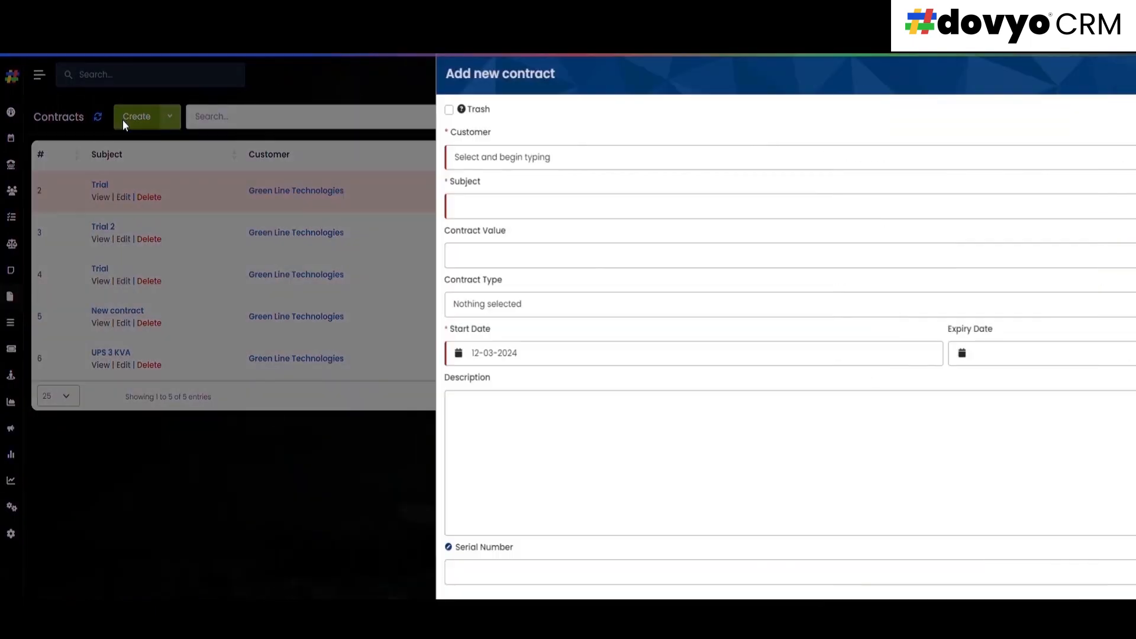
left_click(185, 307)
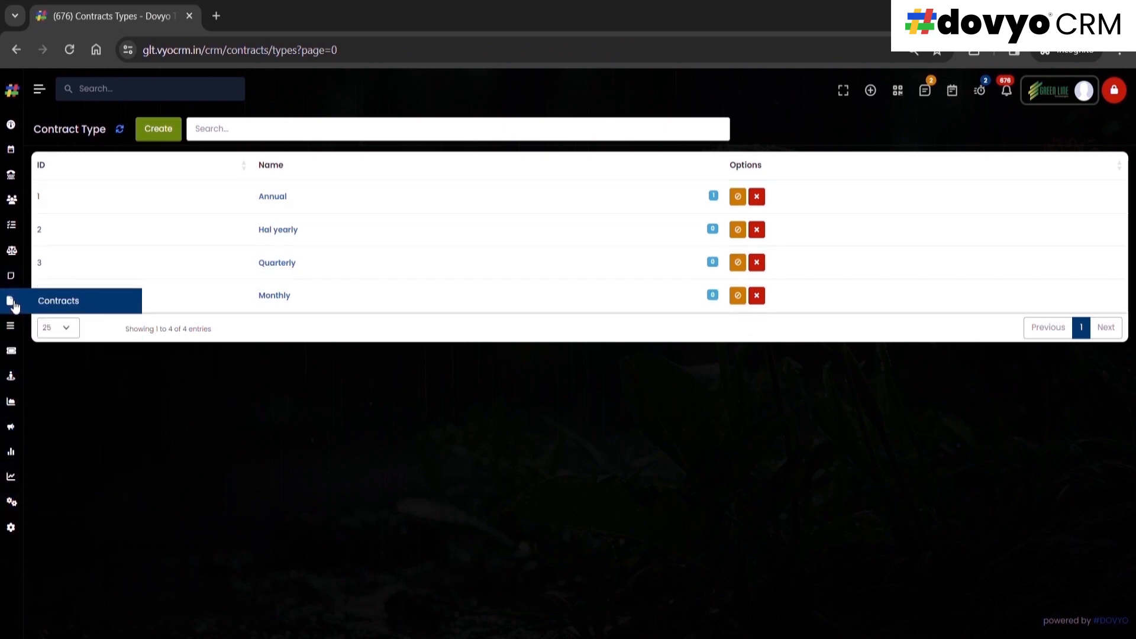
Open the contracts list, check the contract import option and bring up a blank new contract form.
left_click(64, 308)
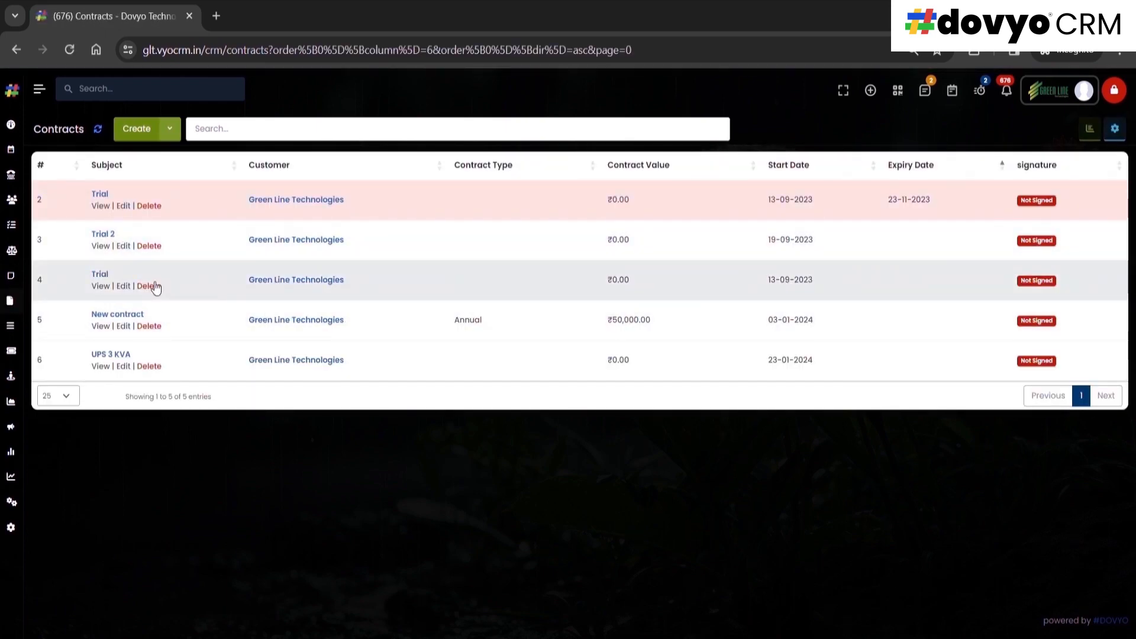
left_click(170, 130)
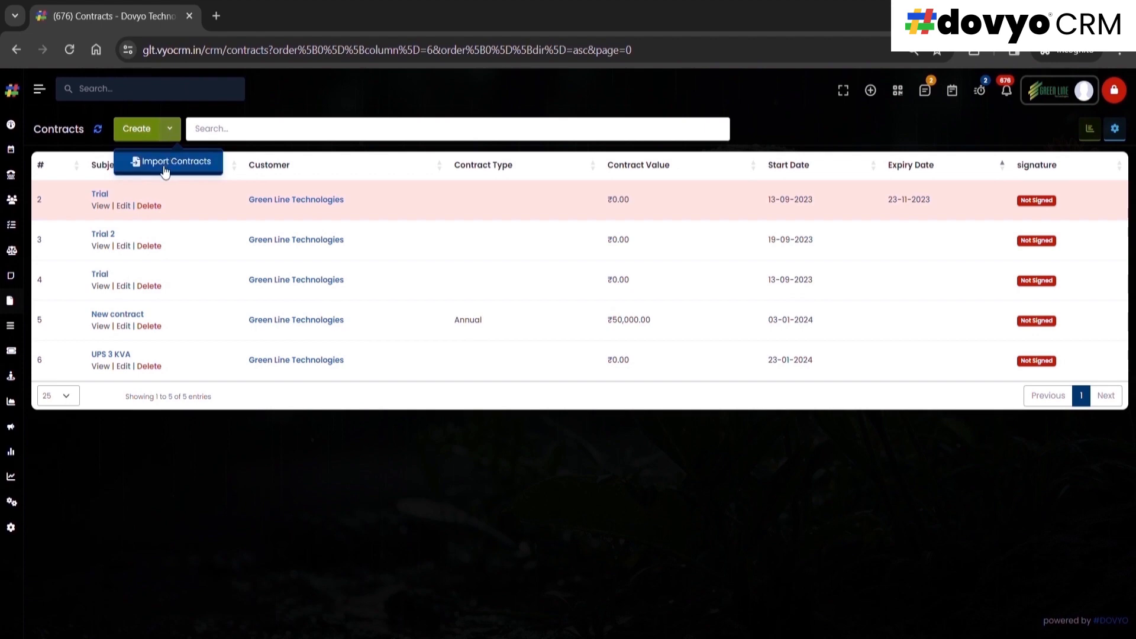
left_click(140, 129)
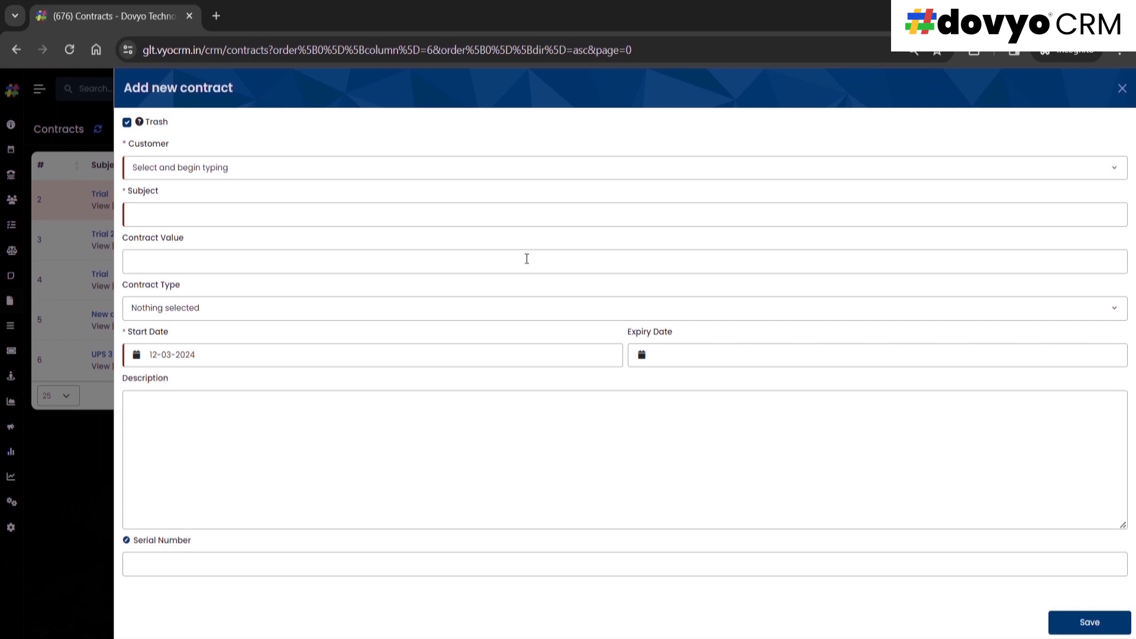
Examine the new contract form's trash, customer, subject, value, type, date and description fields, and close it without saving.
left_click(130, 125)
left_click_drag(180, 122, 112, 114)
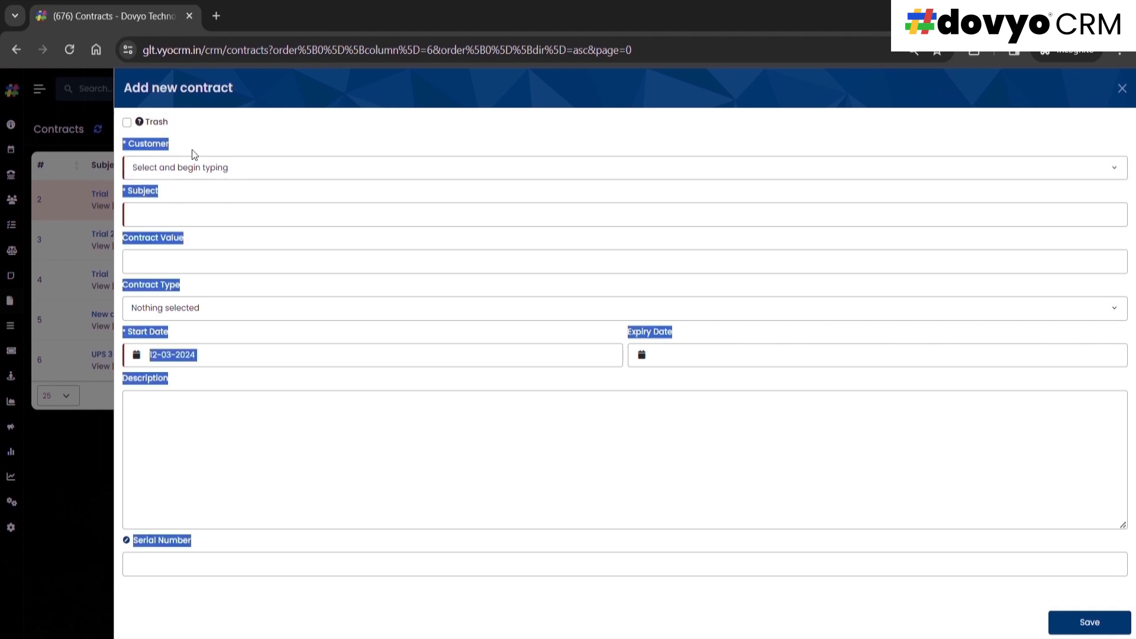
left_click(182, 169)
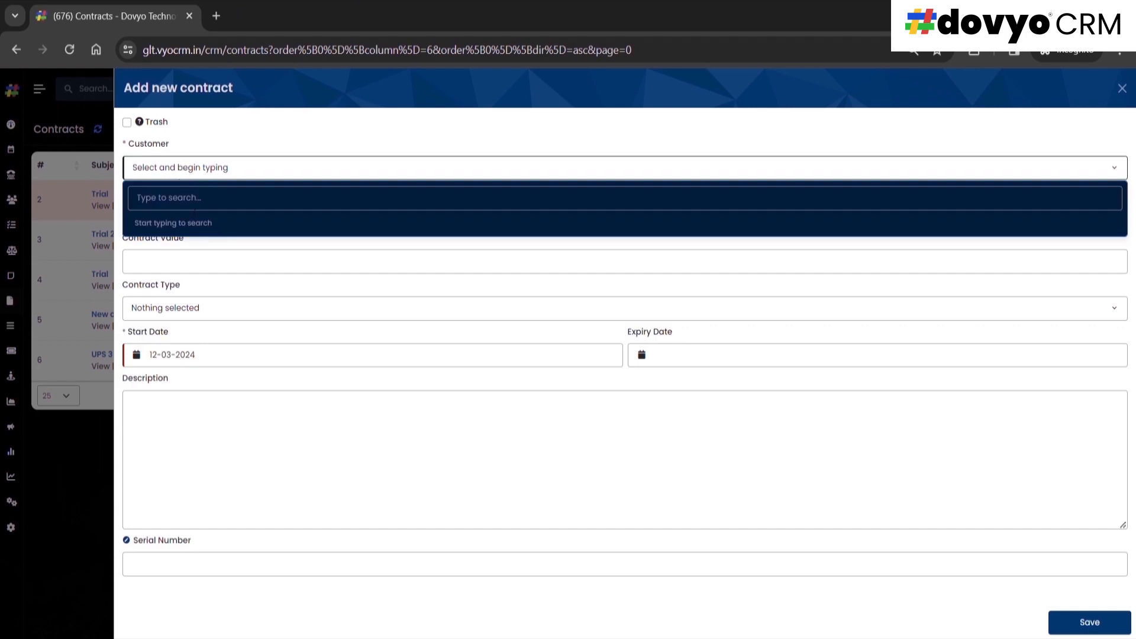
left_click(248, 185)
left_click(169, 220)
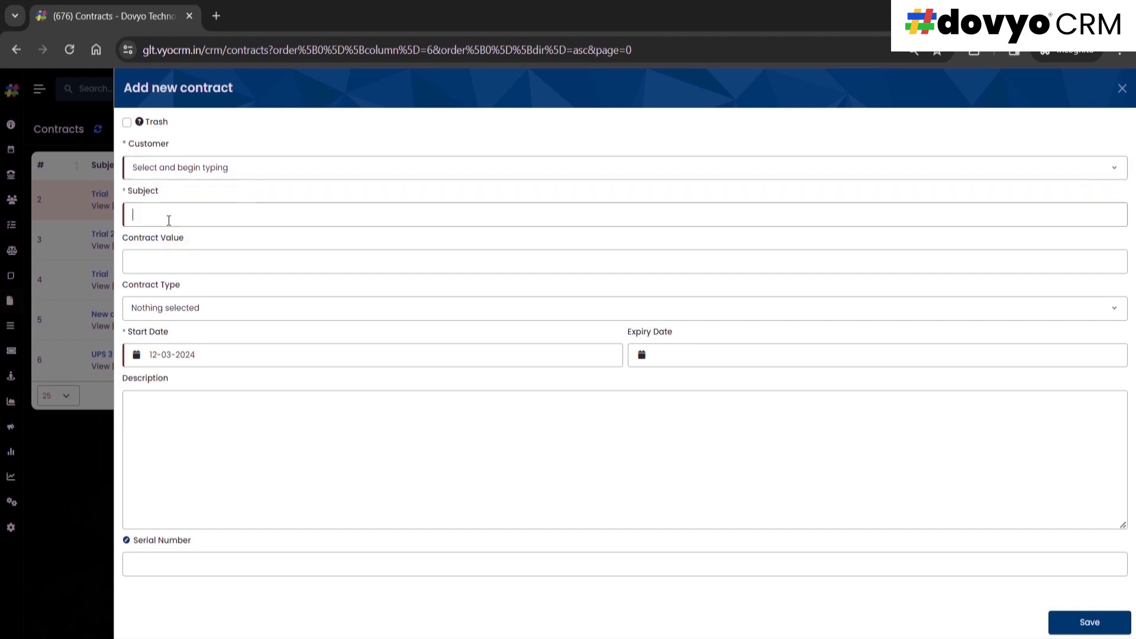
left_click(161, 270)
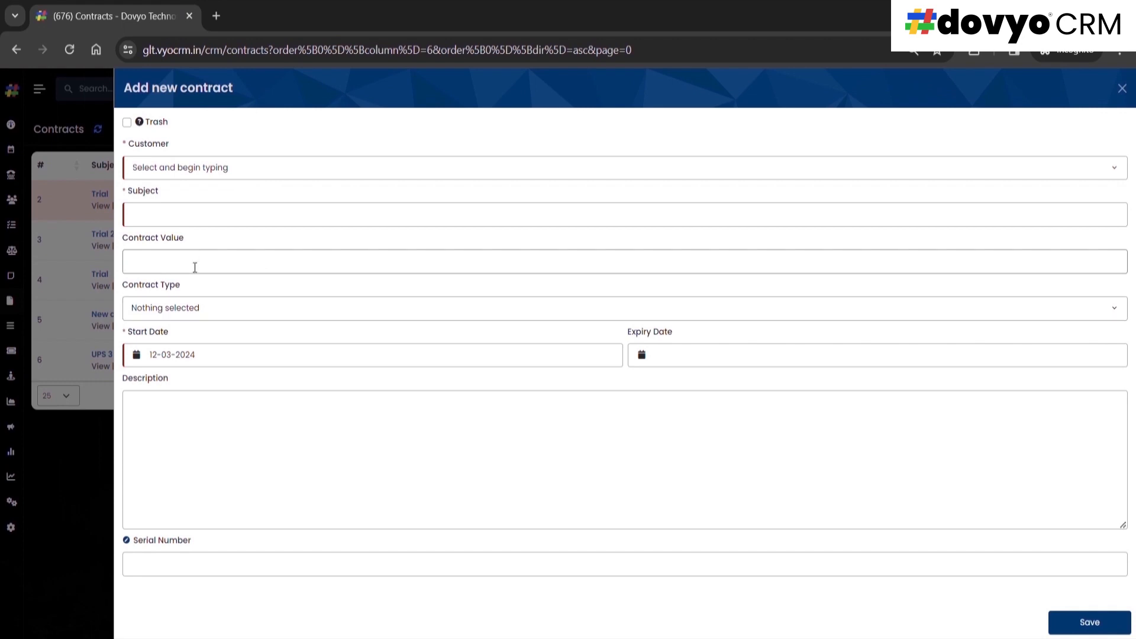
left_click(196, 310)
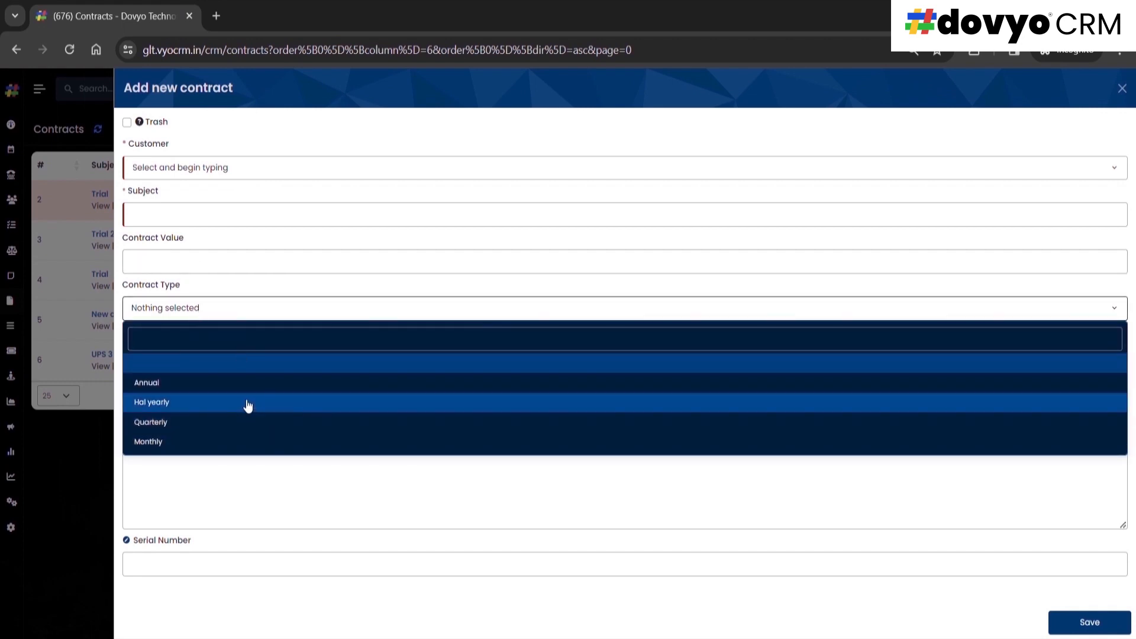
left_click(235, 293)
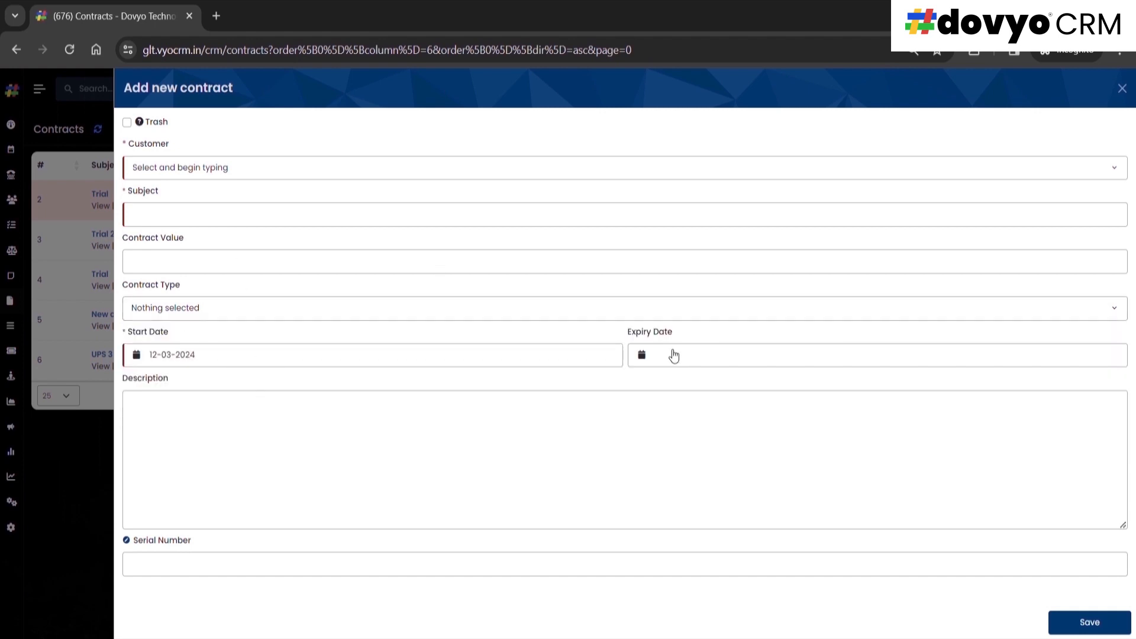
left_click(243, 363)
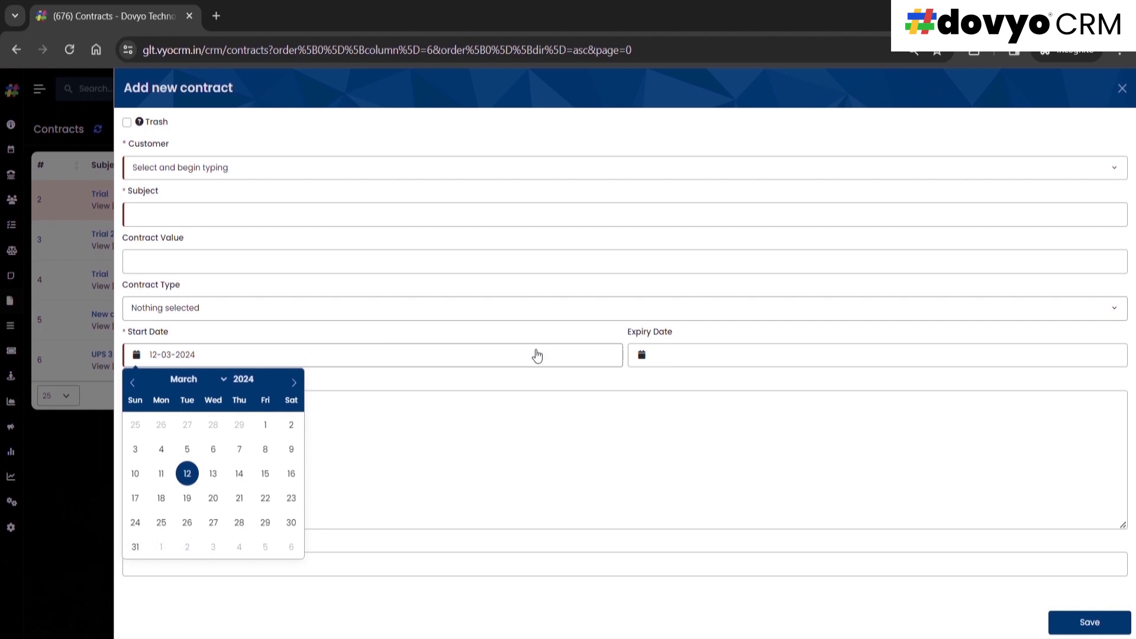
left_click(676, 362)
left_click(328, 475)
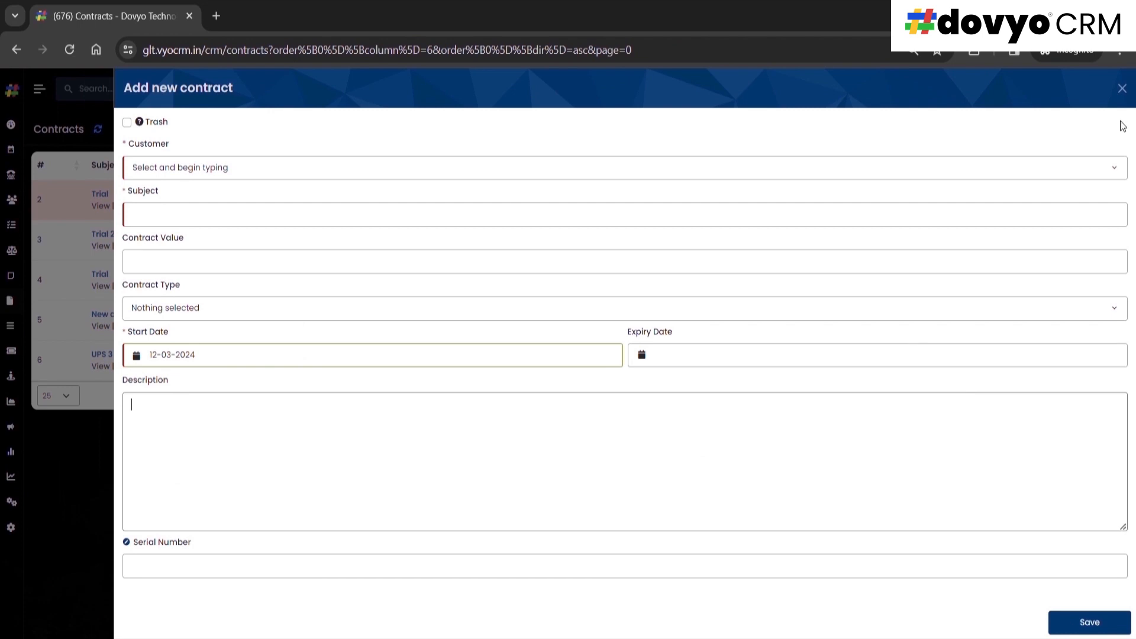
left_click(1123, 88)
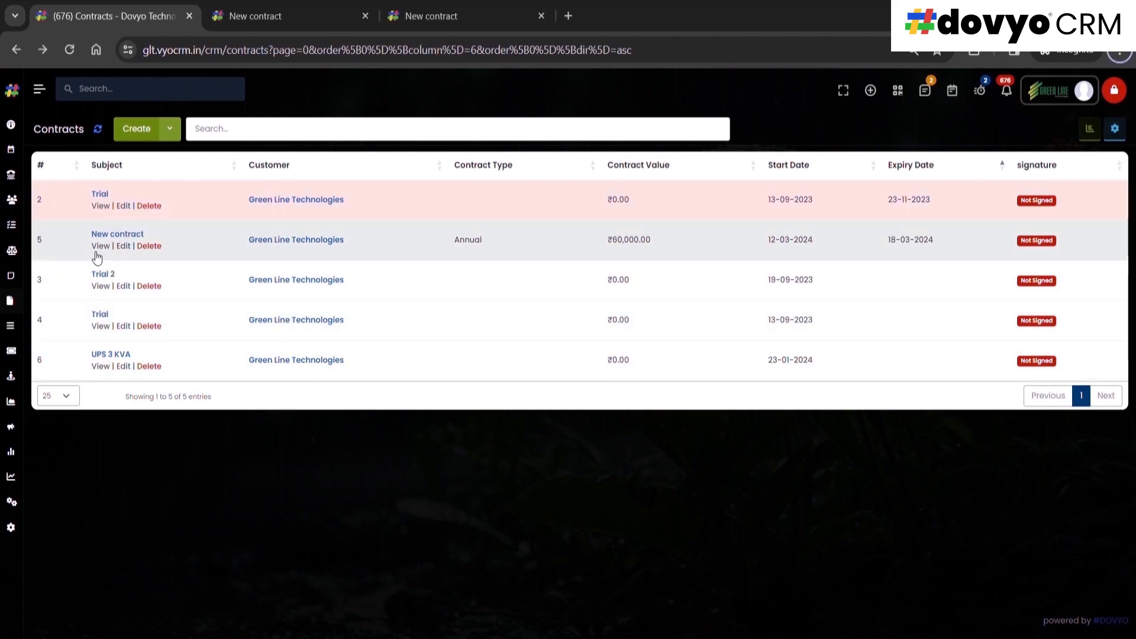
Open the contract "New contract" and review its contract details and attachments area.
left_click(123, 234)
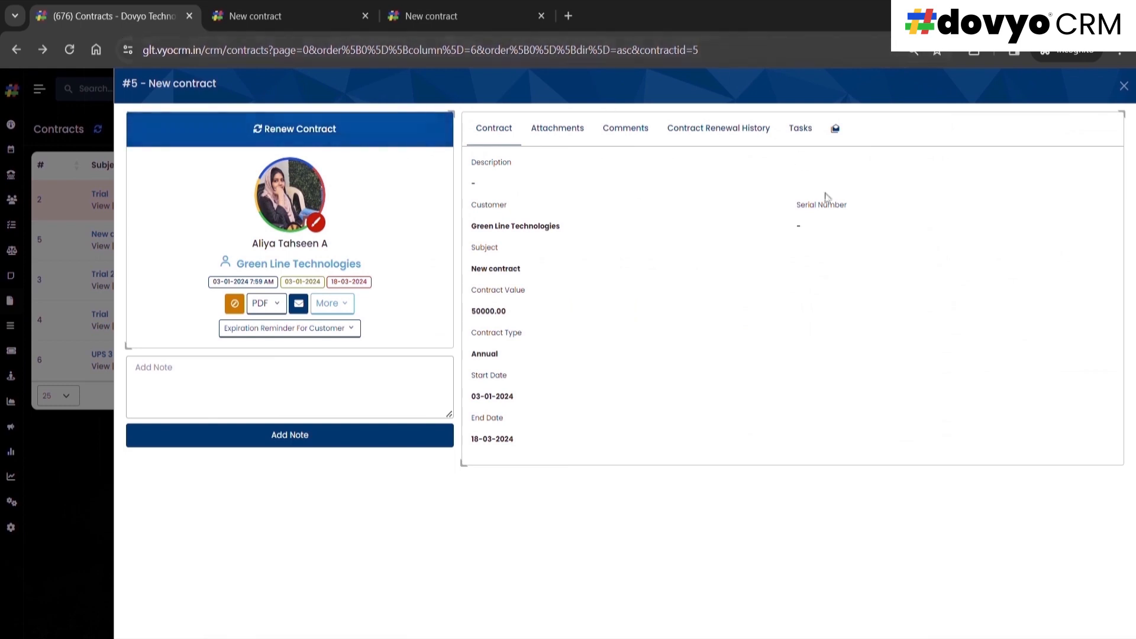
left_click(495, 132)
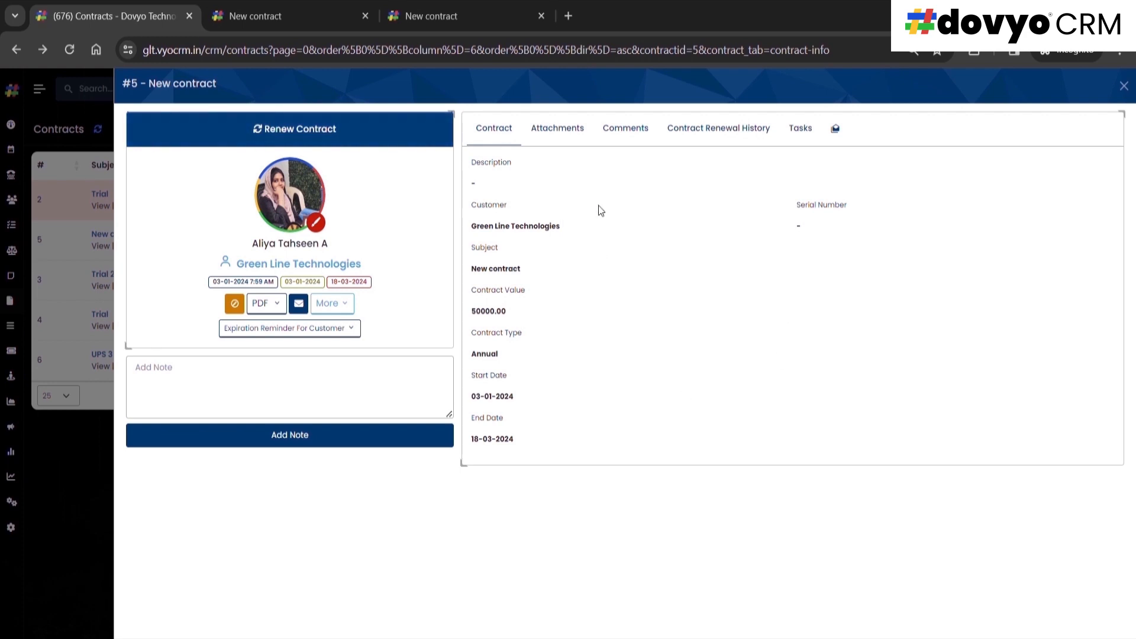
left_click(571, 134)
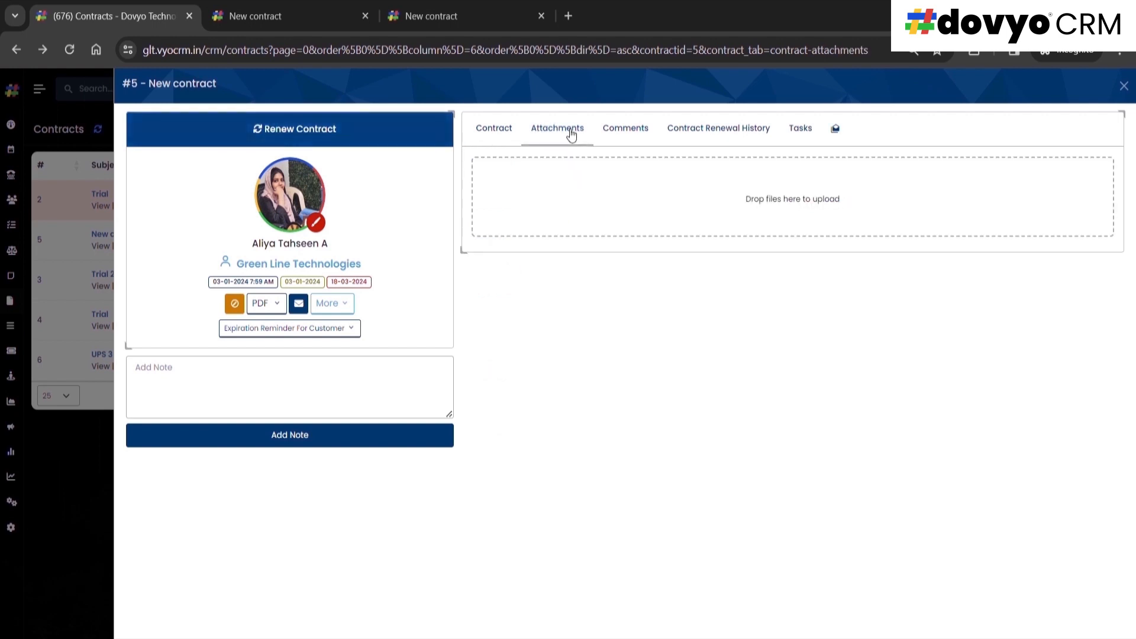
left_click(814, 232)
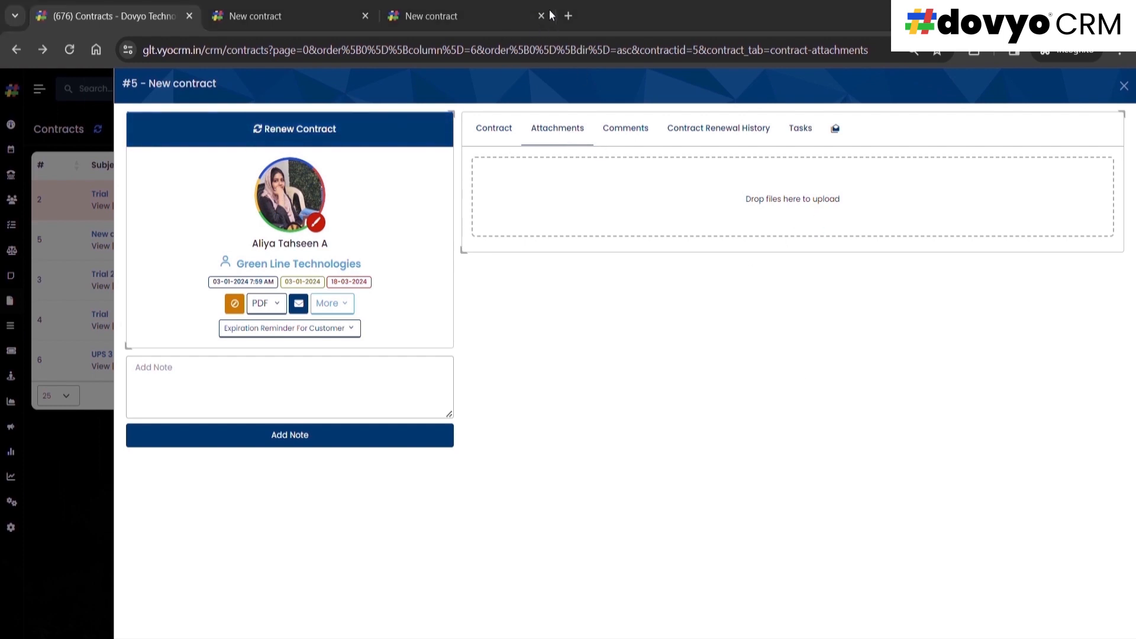
Add the comment "Test" to the contract.
left_click(637, 131)
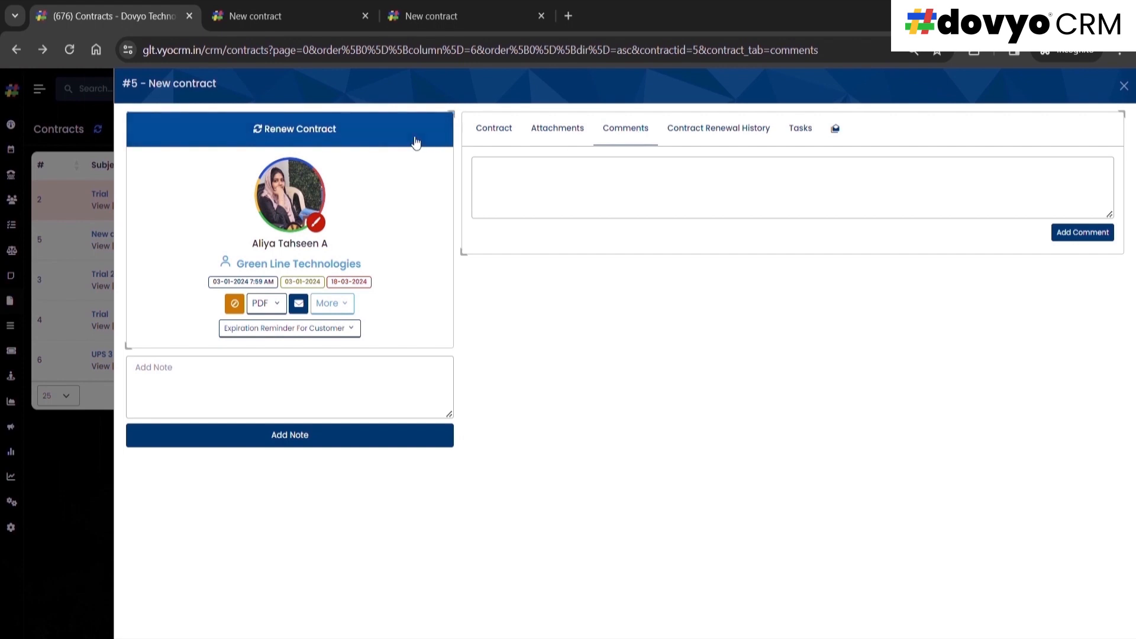
left_click(605, 180)
type("Test")
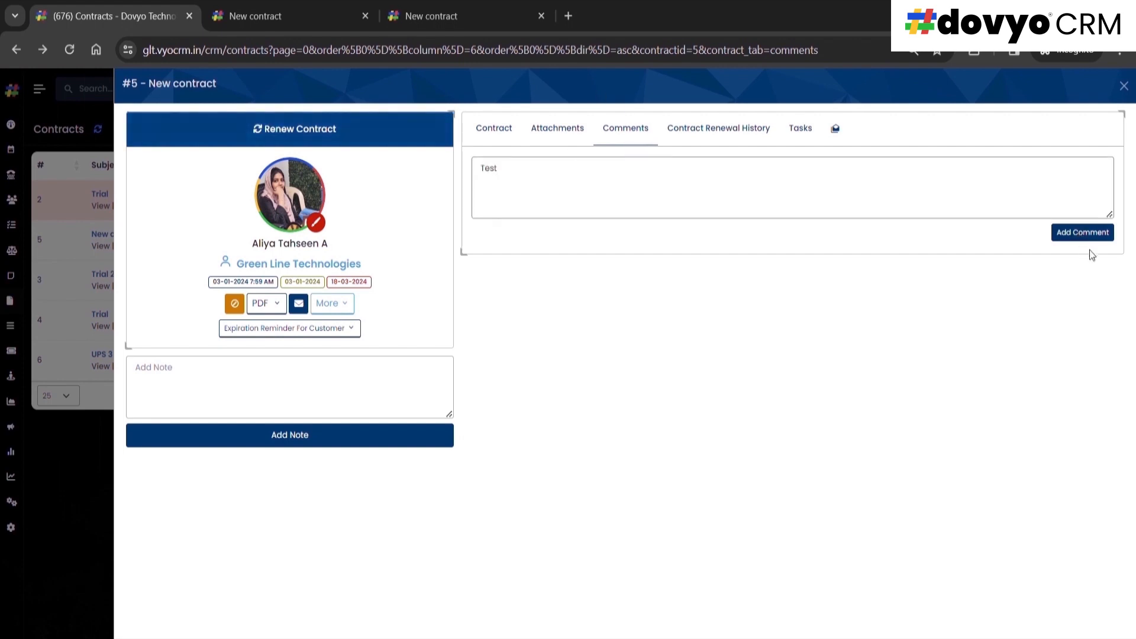
left_click(1083, 232)
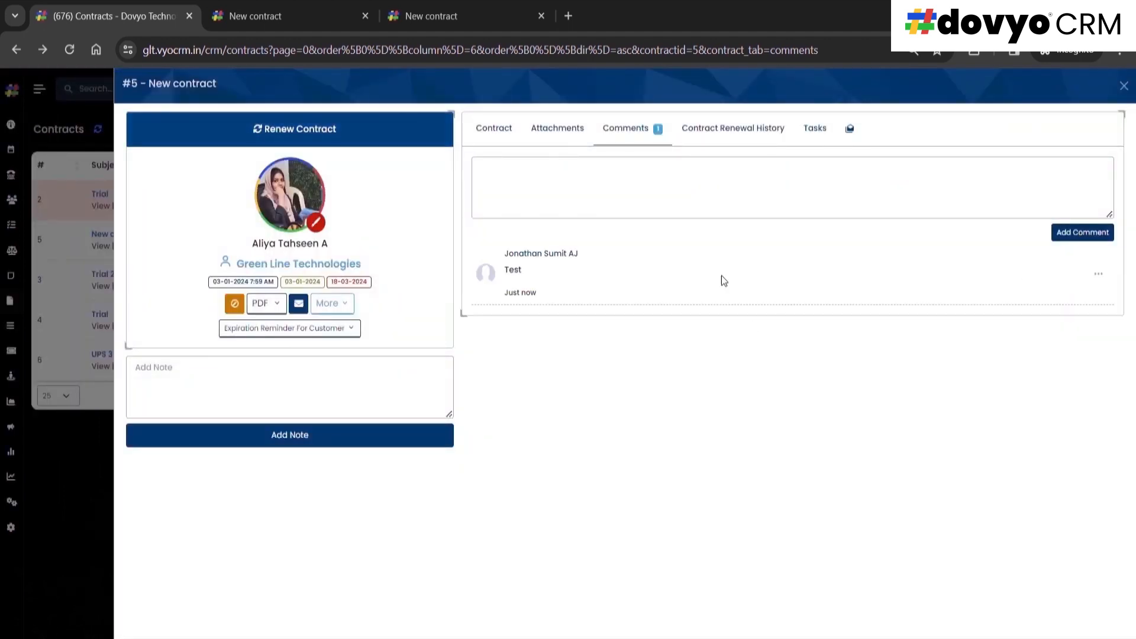
Renew the contract from 12-03-2024 to 20-05-2024 with a value of 60,000, and reopen it to check its renewal history.
left_click(739, 136)
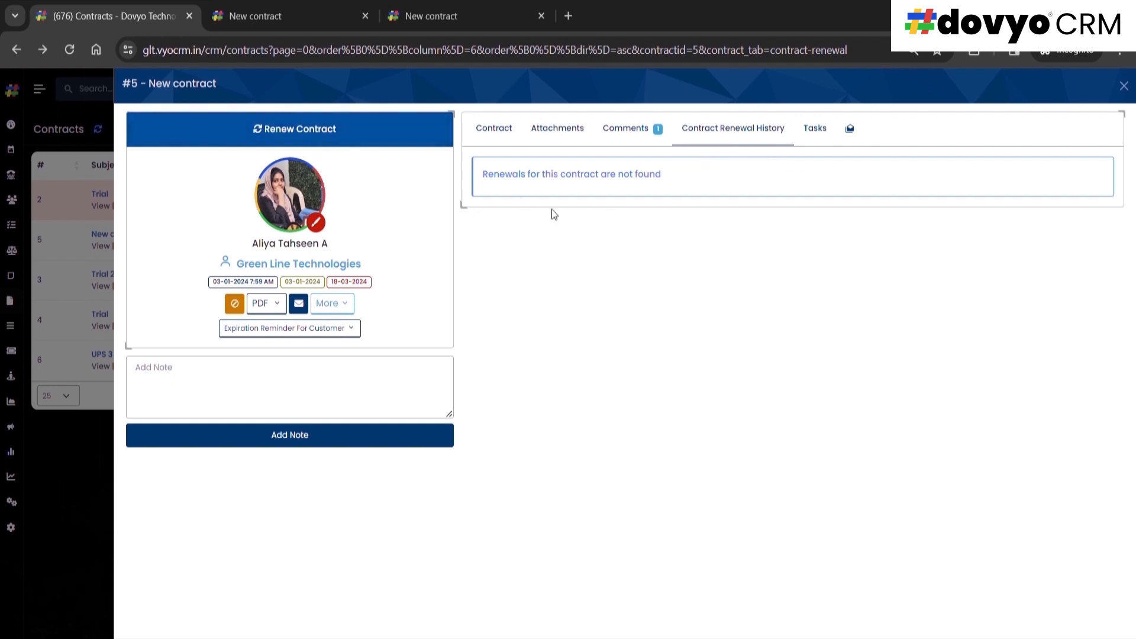
left_click(315, 129)
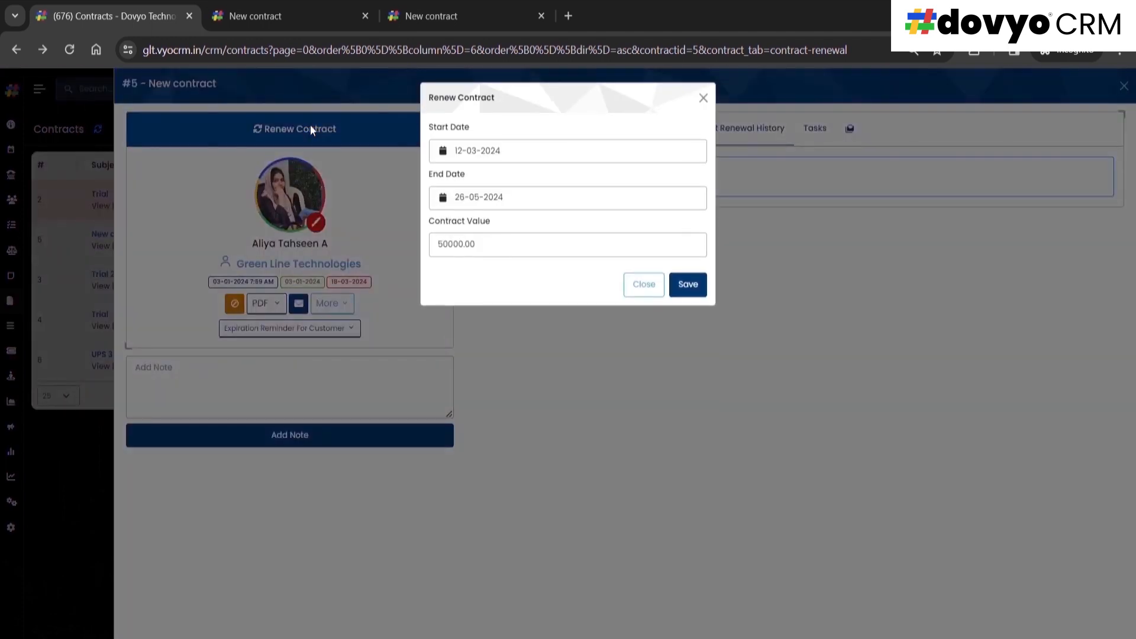
left_click(470, 154)
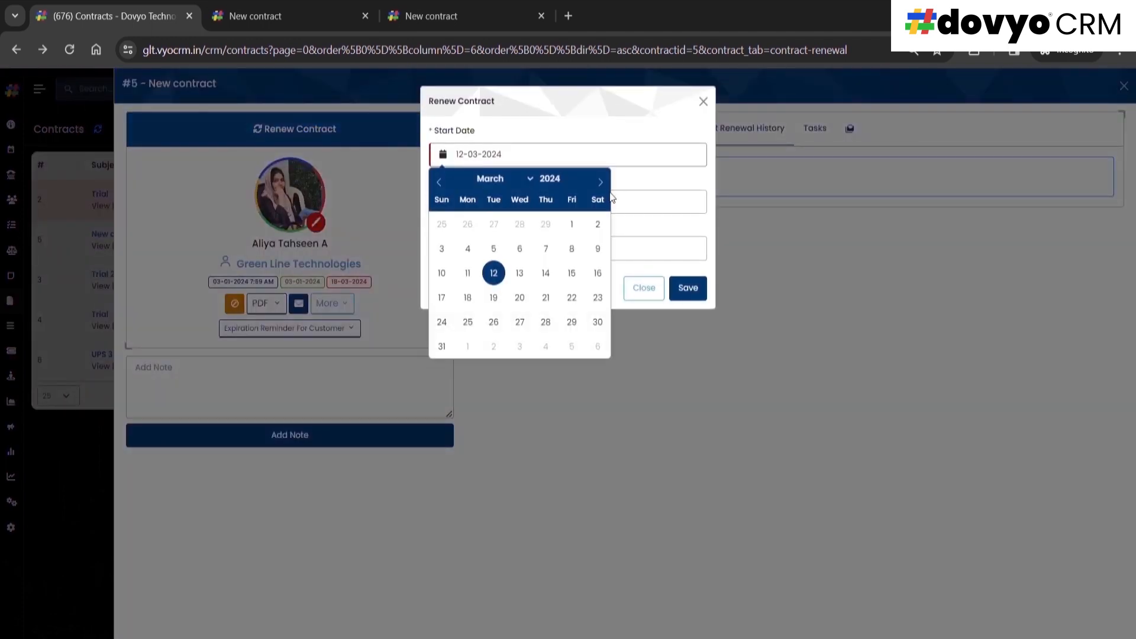
left_click(494, 272)
left_click(467, 348)
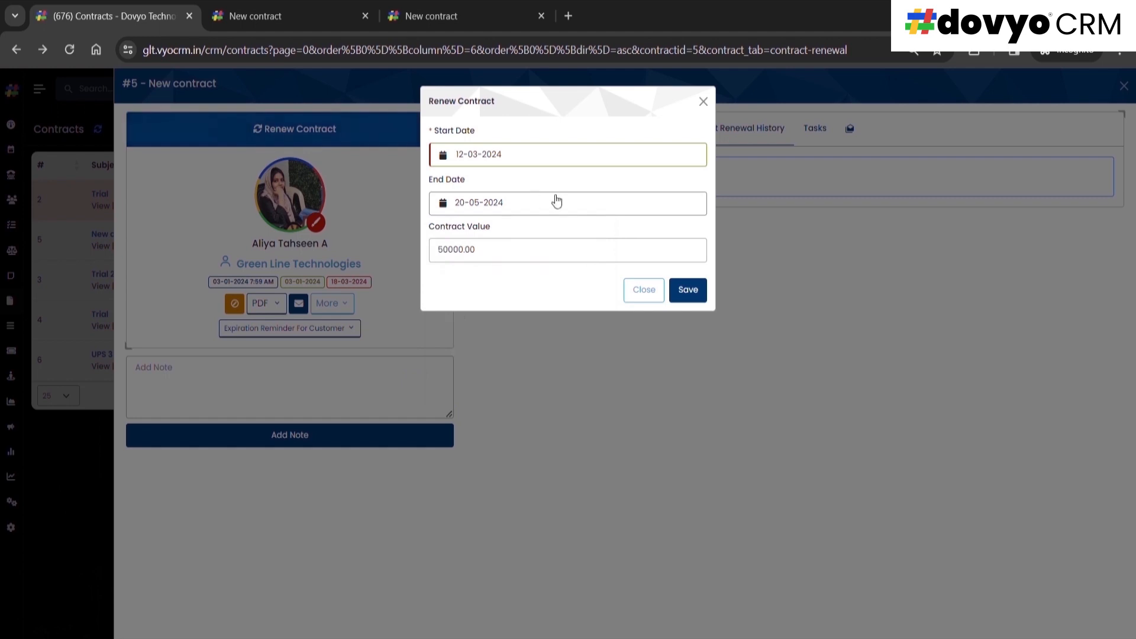
left_click(448, 254)
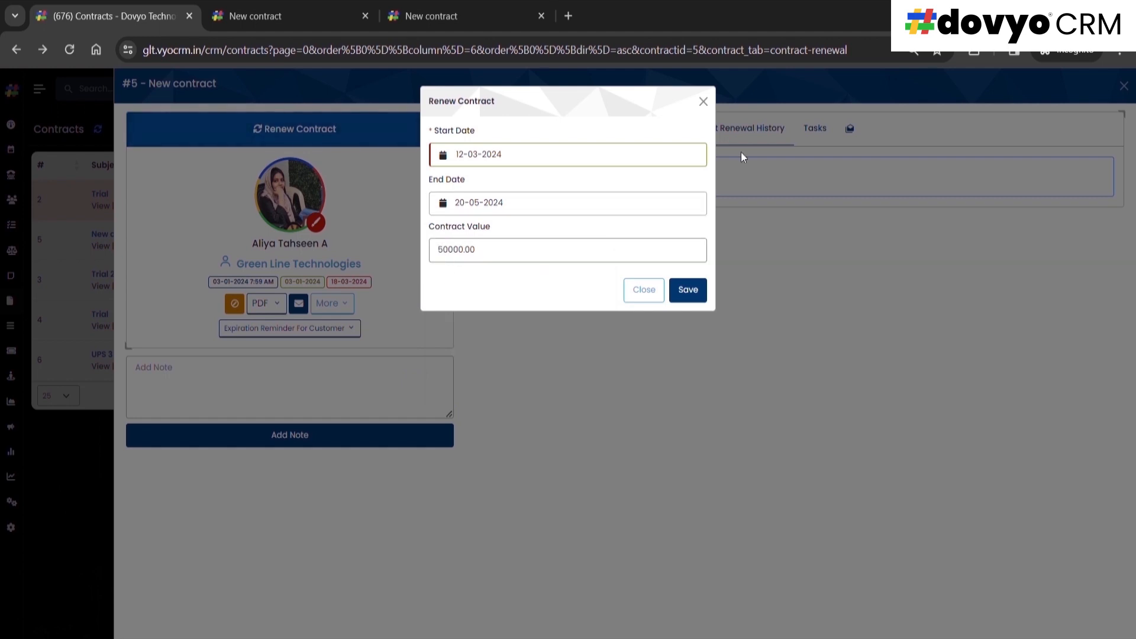
left_click(702, 291)
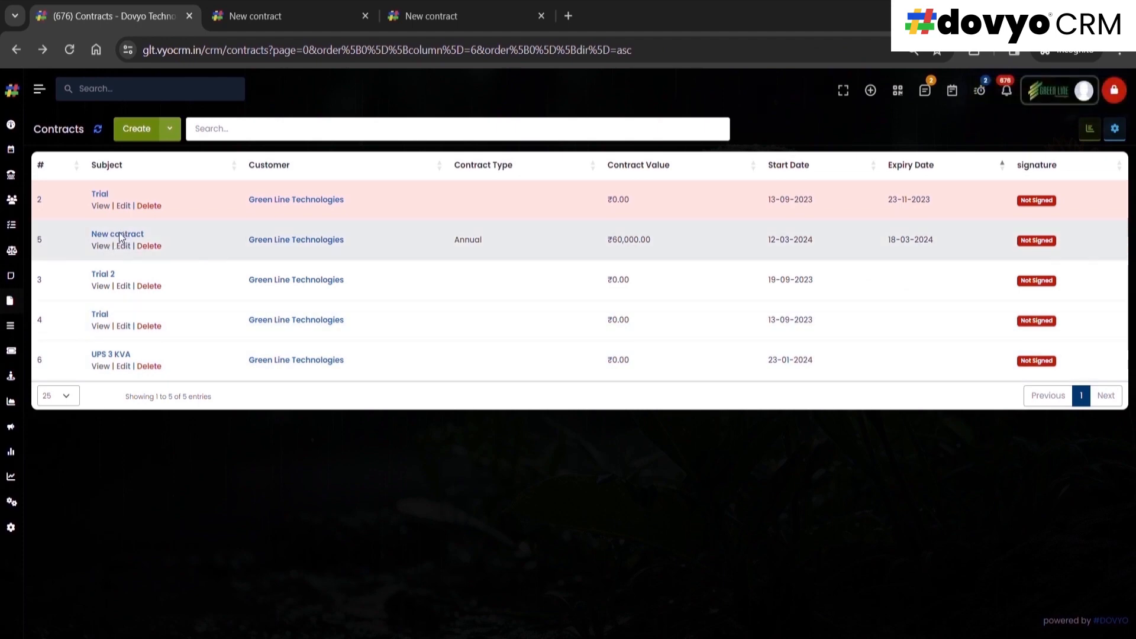
left_click(118, 233)
left_click(702, 138)
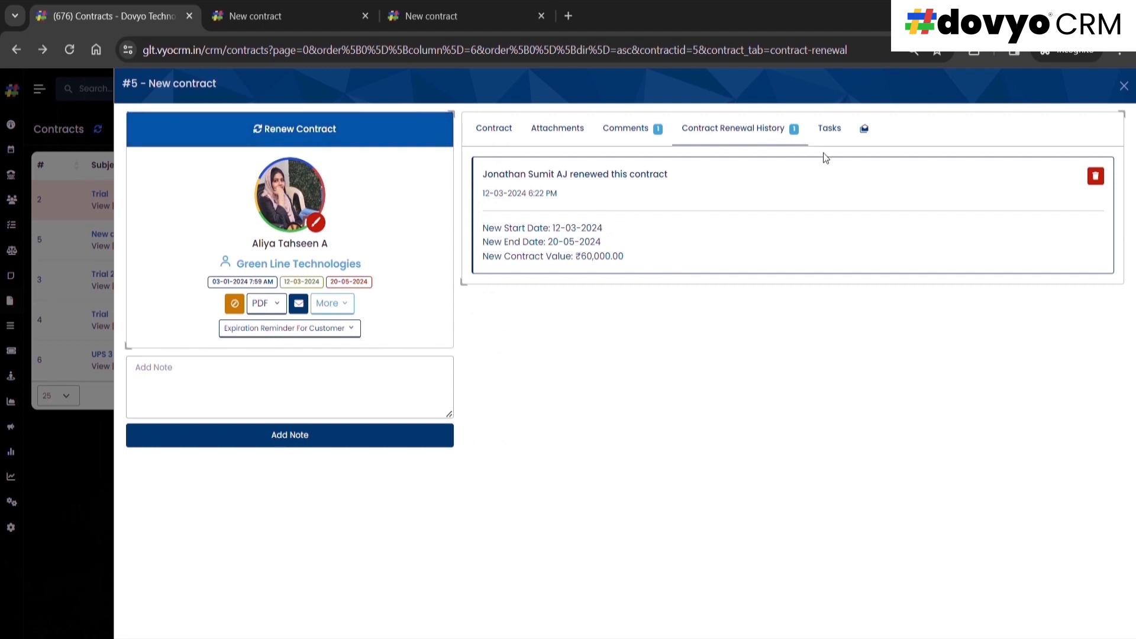
View the contract's tasks, open the category selection for creating a new task, and close it without choosing one.
left_click(829, 130)
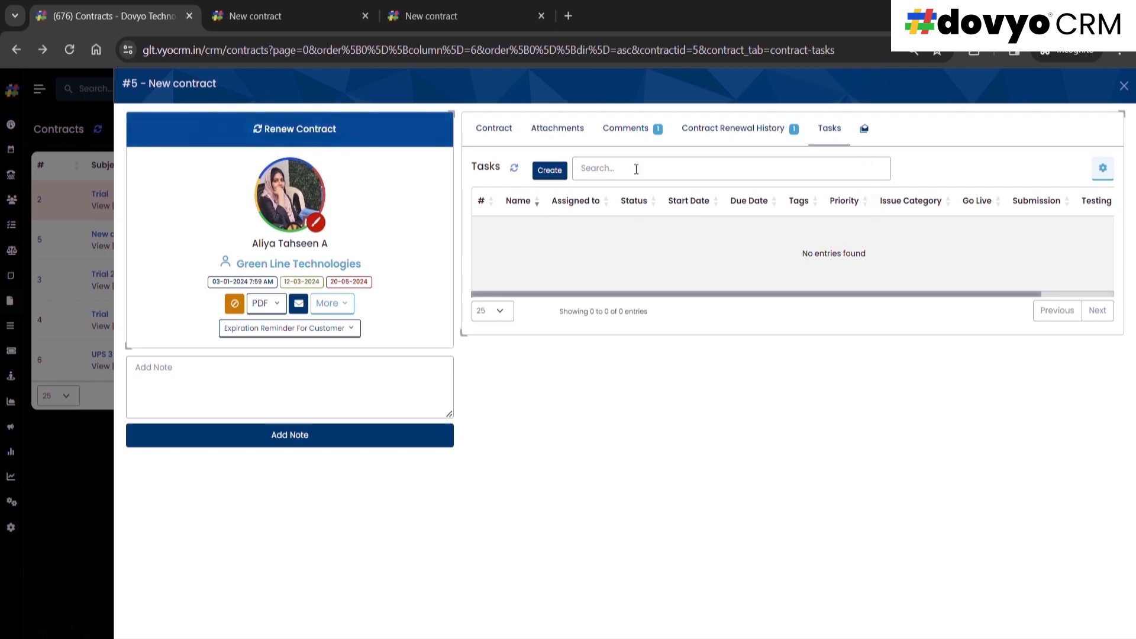
left_click(567, 172)
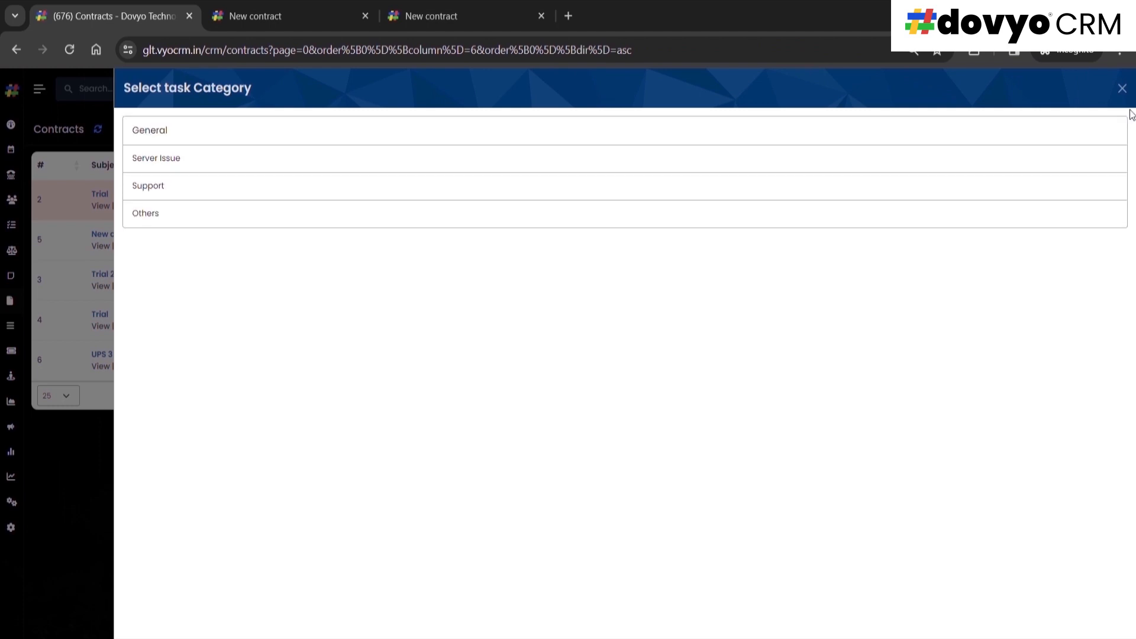
left_click(1127, 88)
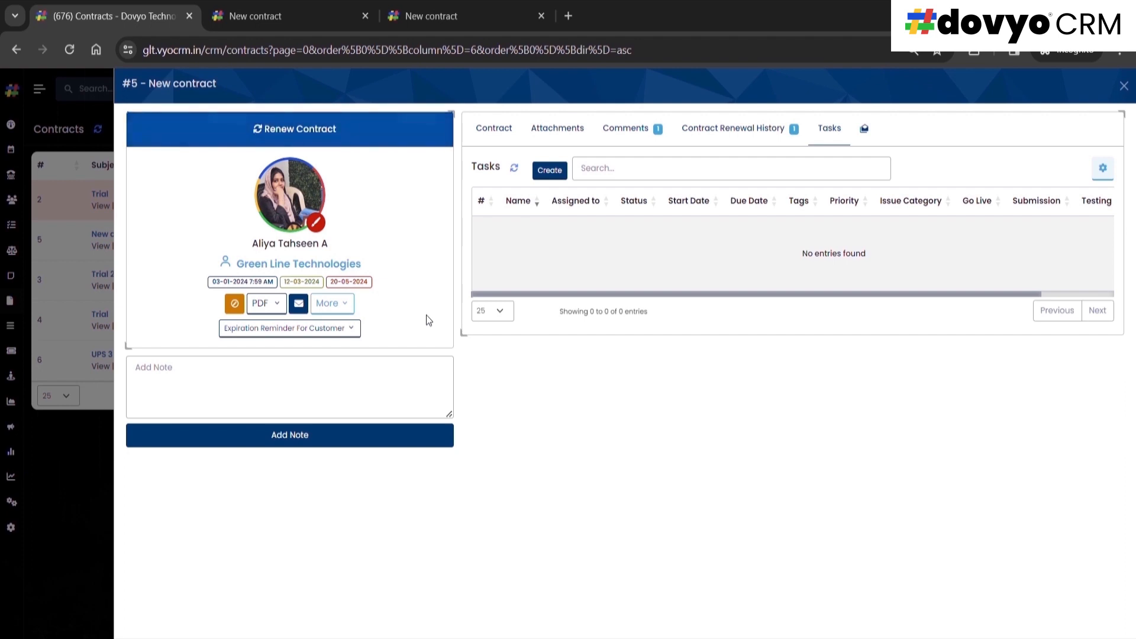
Edit the contract to set its expiry date to 21-05-2024 and save it.
left_click(235, 303)
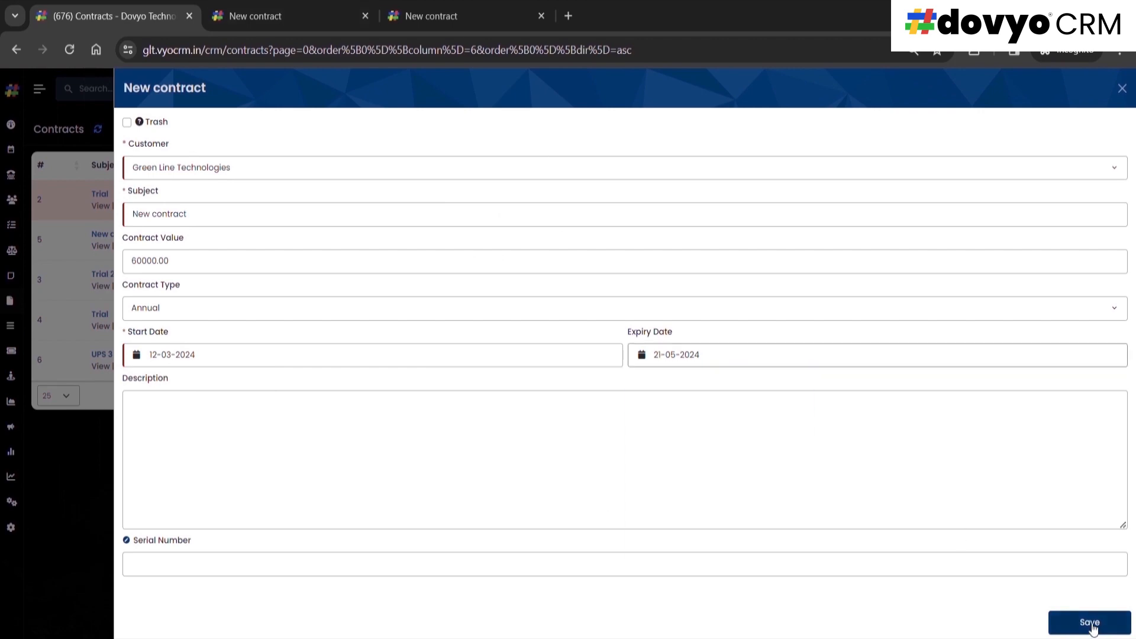
left_click(1092, 624)
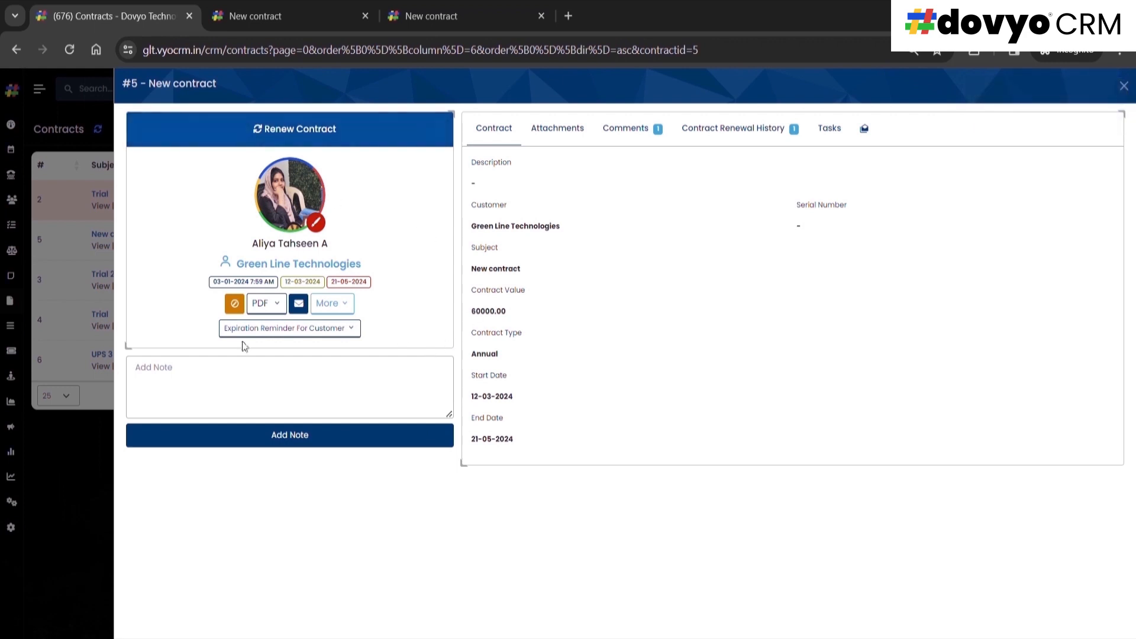
View the contract's PDF options and its customer-facing page with the e-signature form, and return to the contract record.
left_click(272, 304)
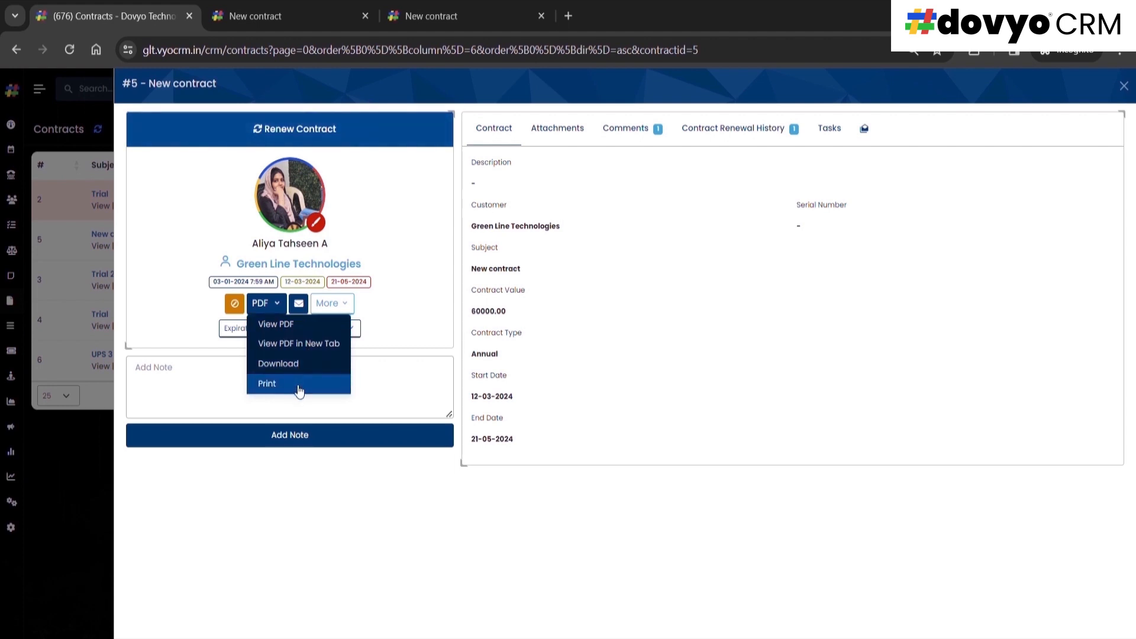
left_click(362, 309)
left_click(342, 312)
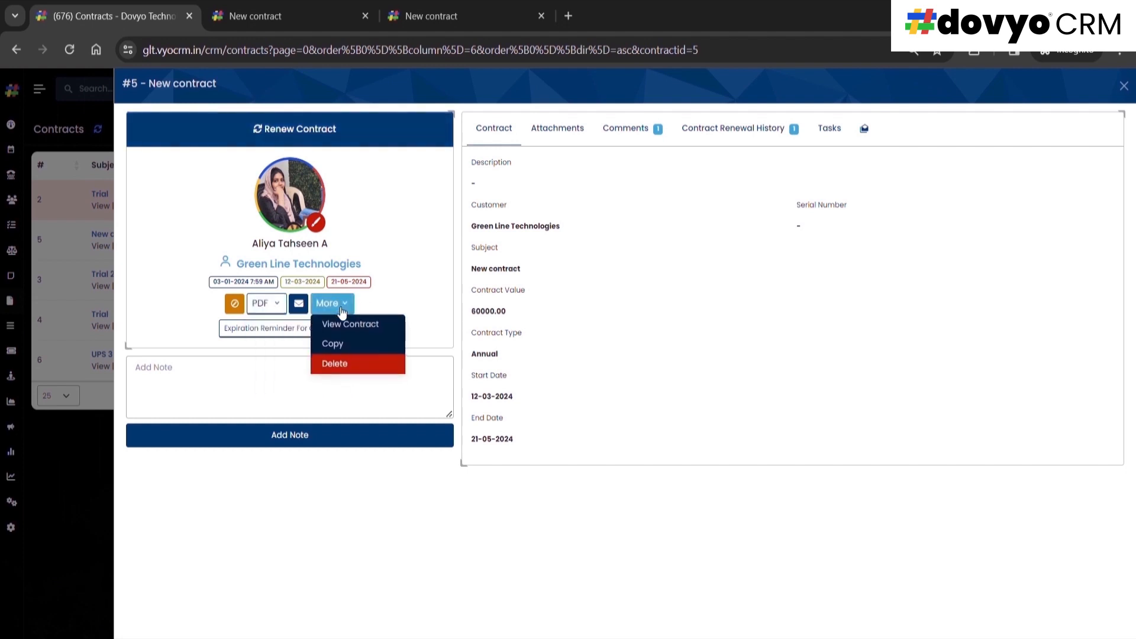
left_click(355, 322)
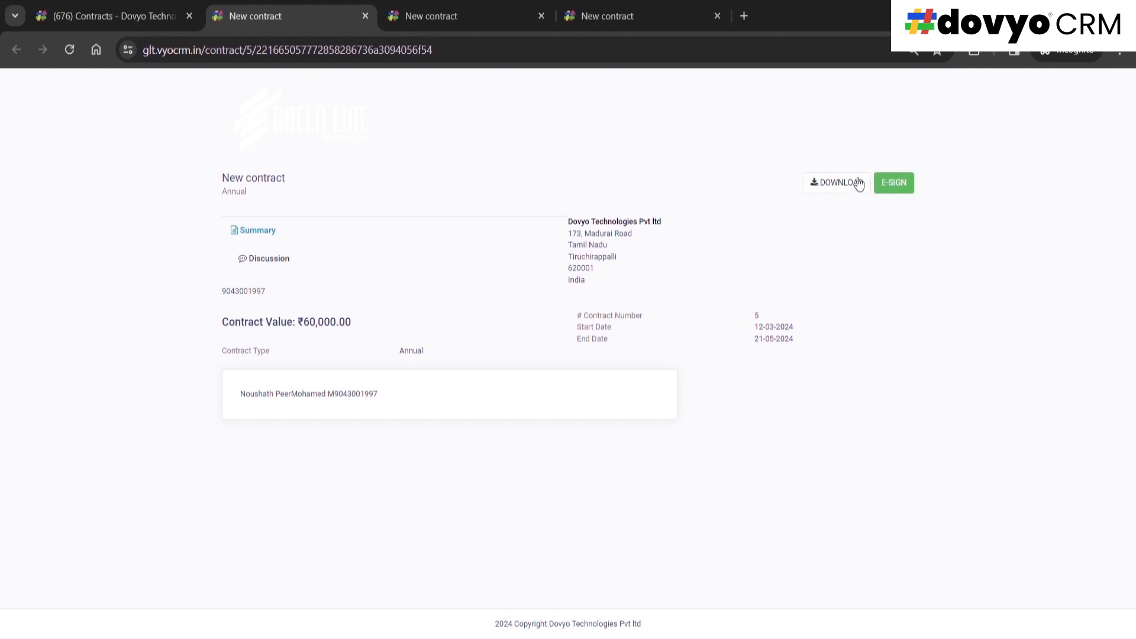
left_click(897, 186)
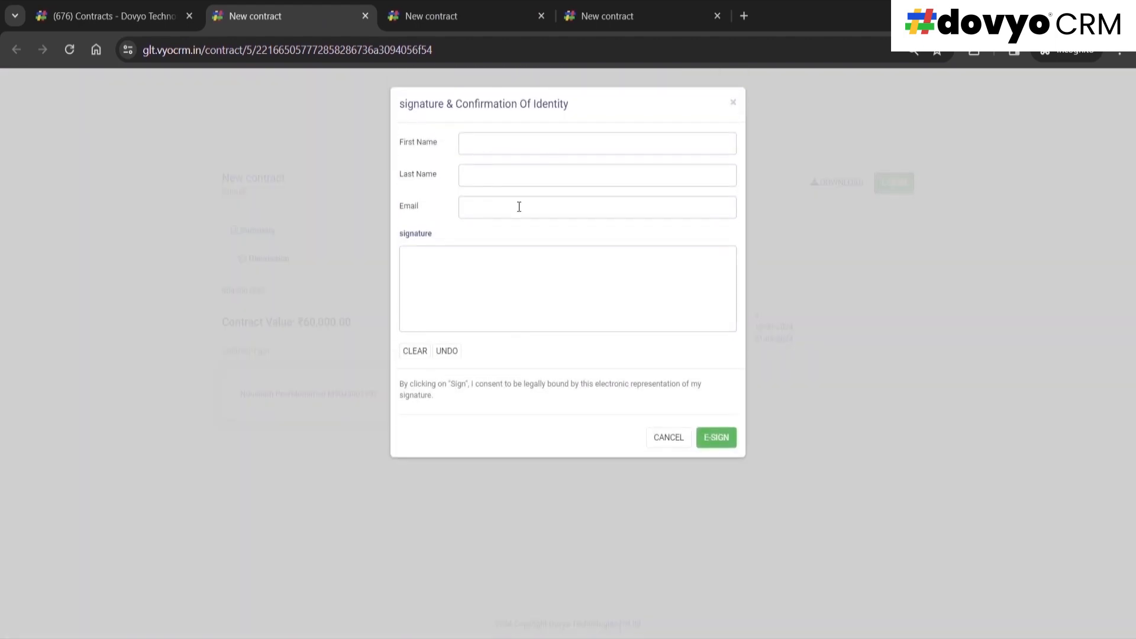
left_click(117, 18)
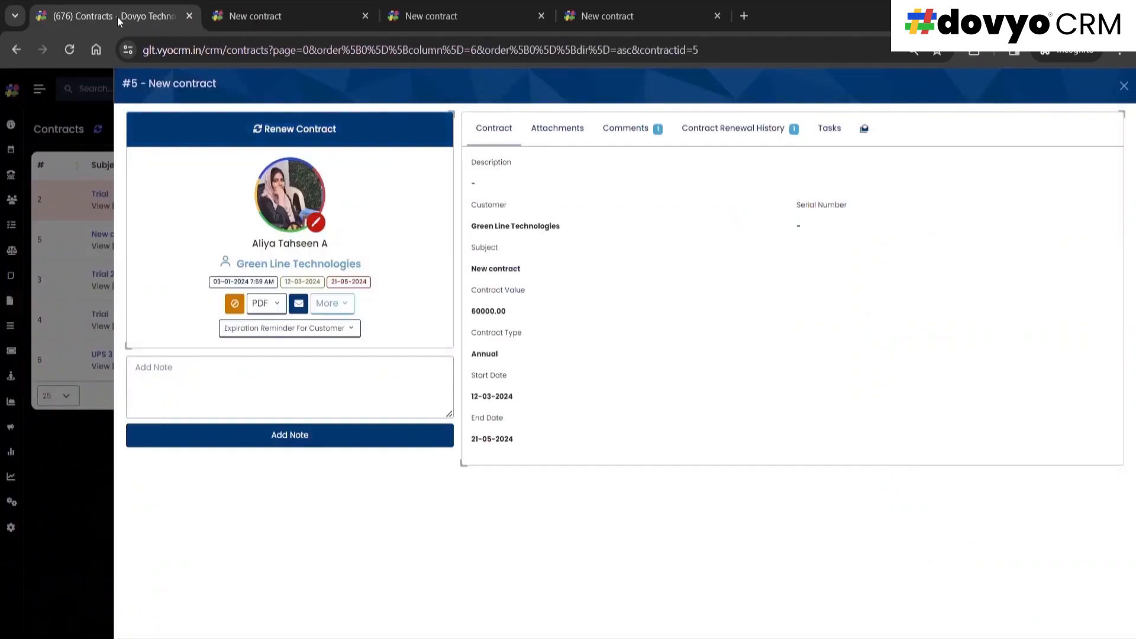
Check the customer expiration reminder options and add the note "Demo" to the contract.
left_click(346, 331)
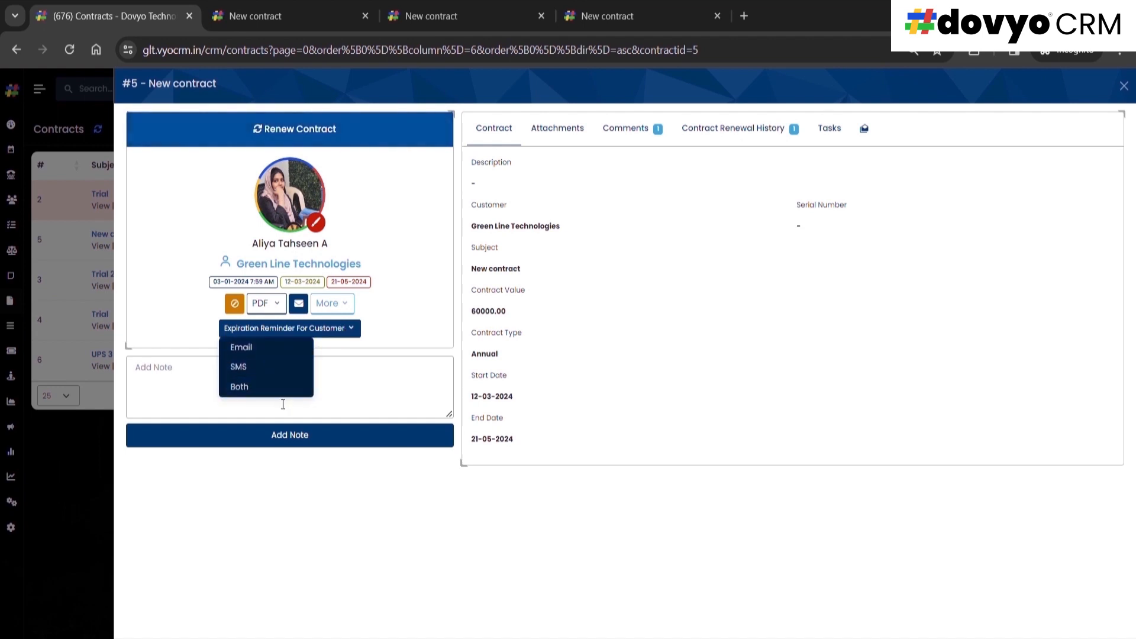
left_click(268, 578)
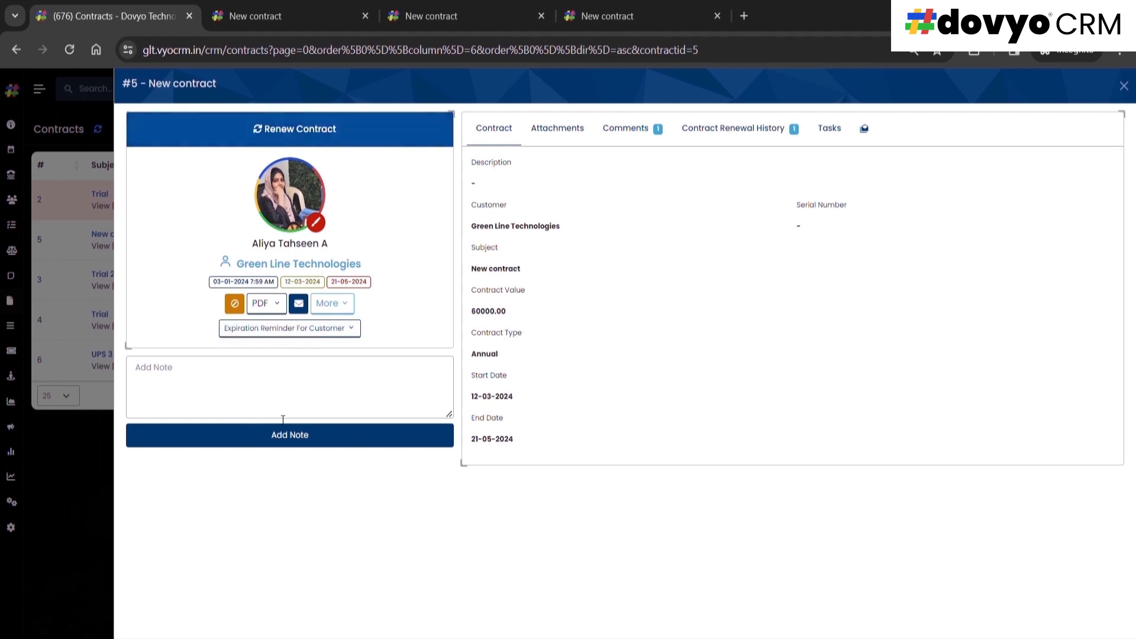
left_click(215, 378)
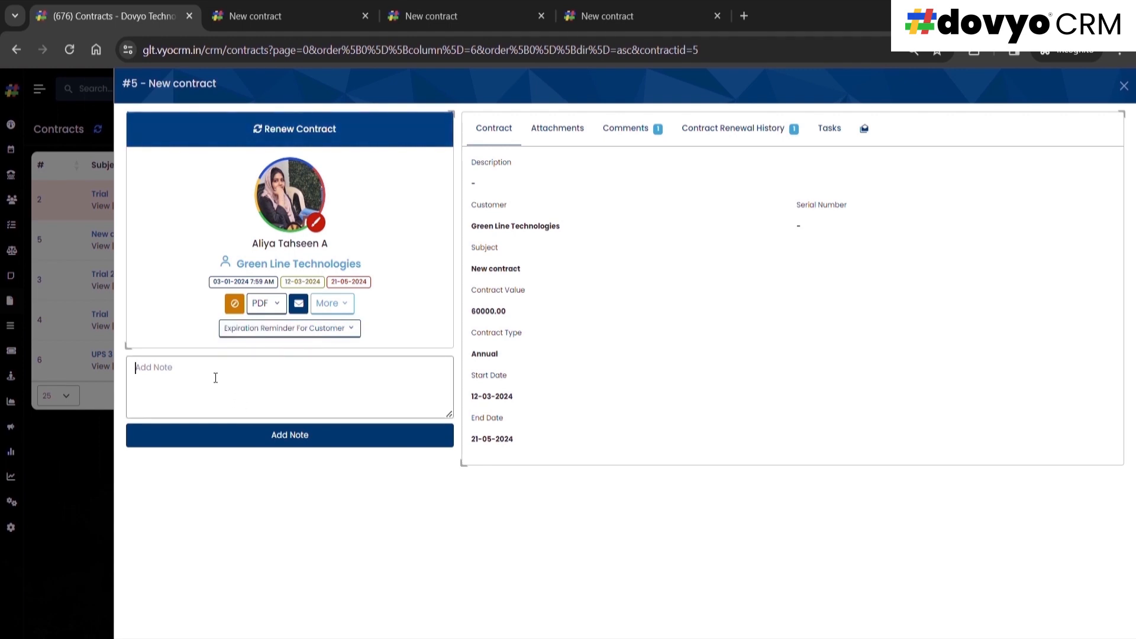
left_click(250, 445)
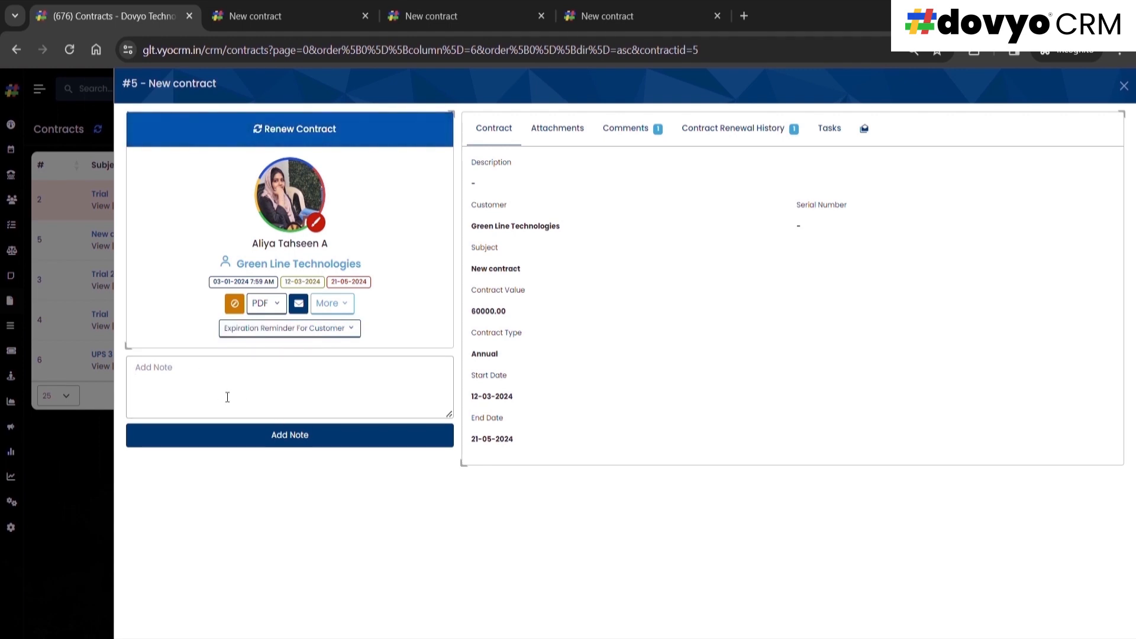
left_click(215, 377)
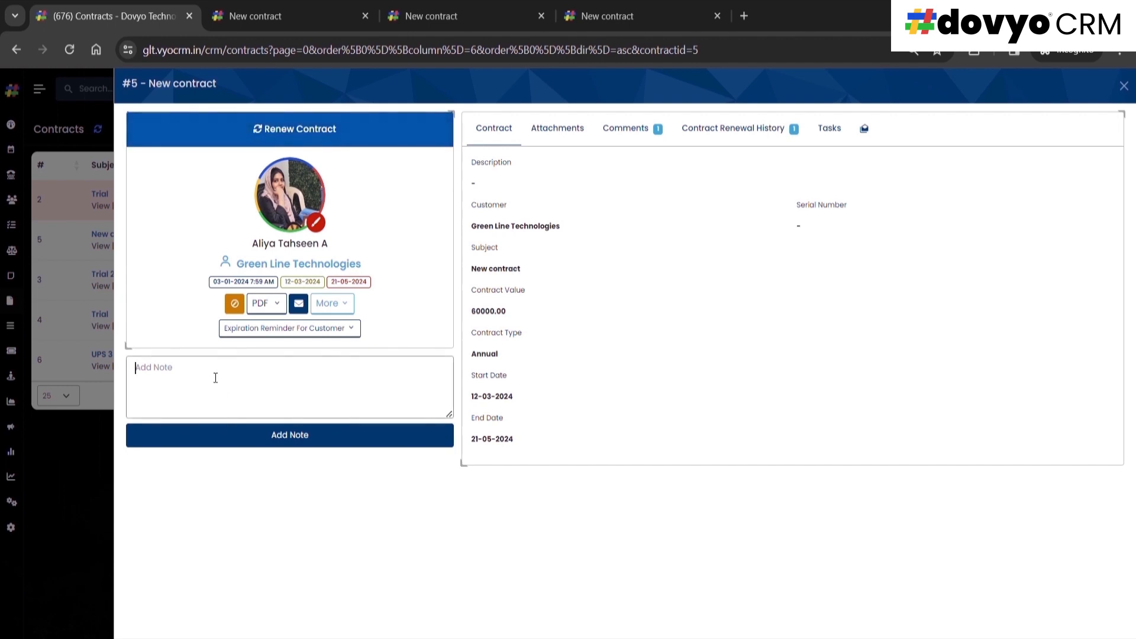
type("Demo")
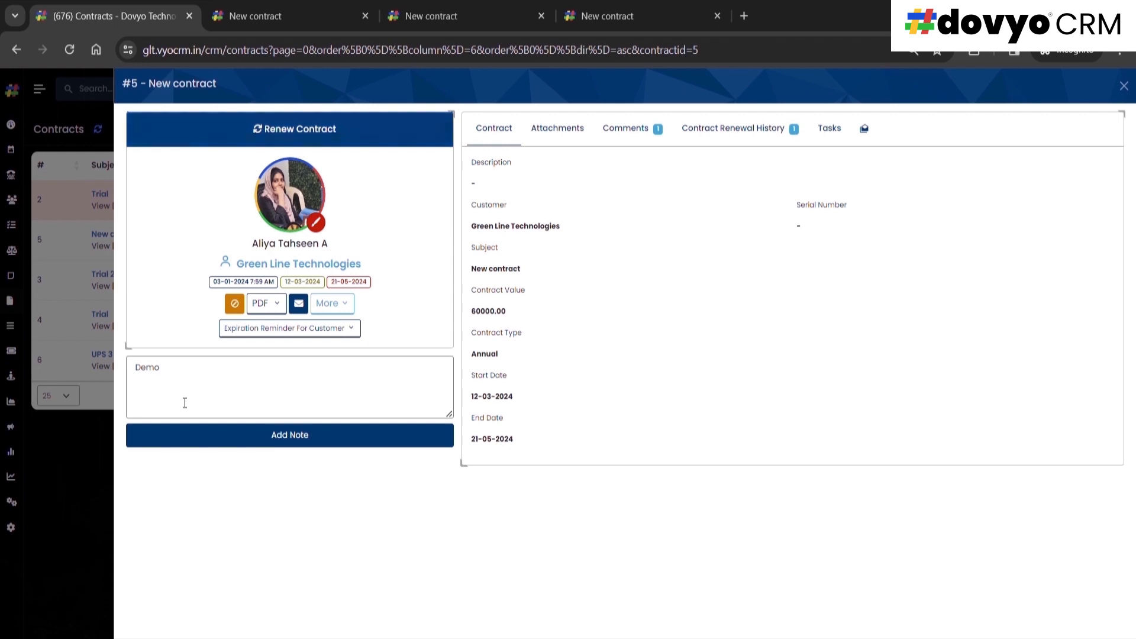
left_click(249, 443)
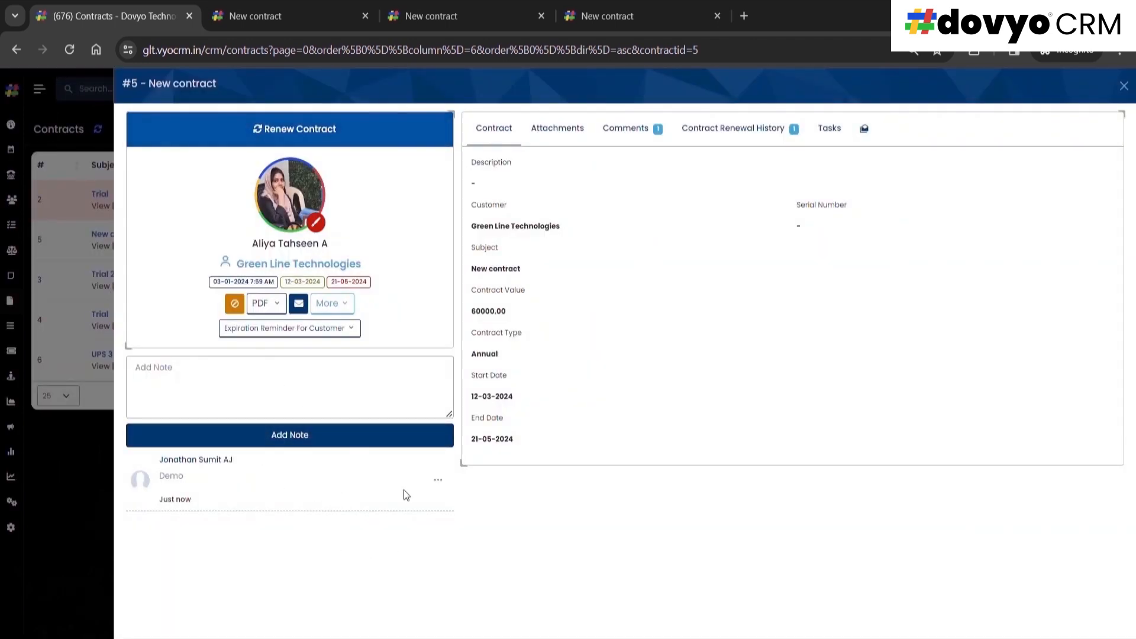
Review the form for emailing the contract, close it without sending, and open the contract's emails view.
left_click(300, 305)
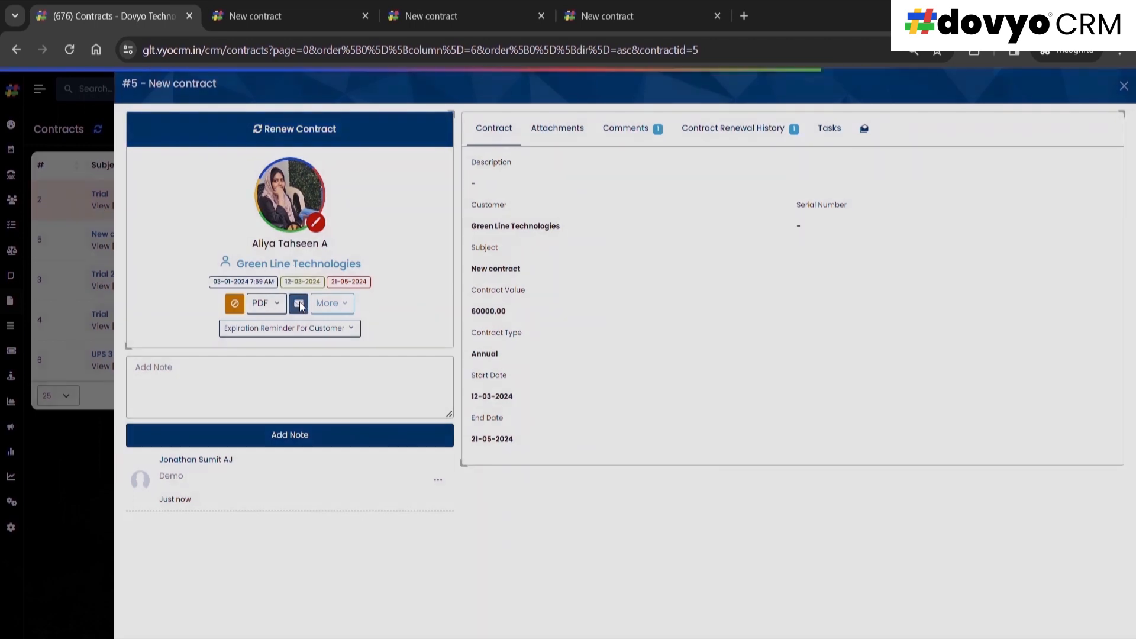
left_click(504, 266)
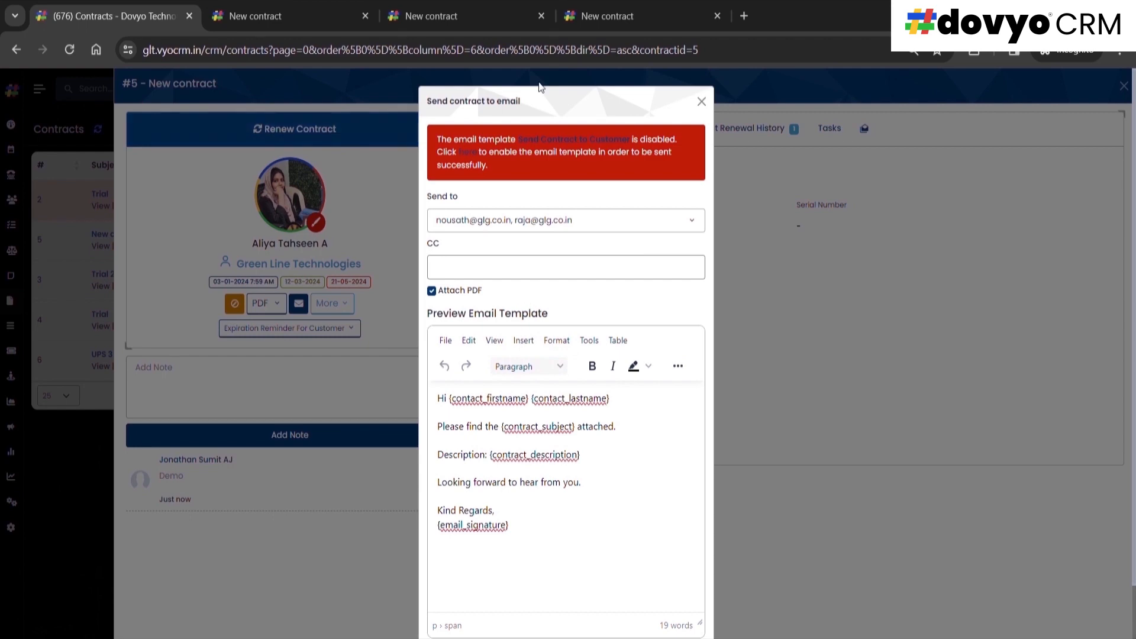
left_click(702, 102)
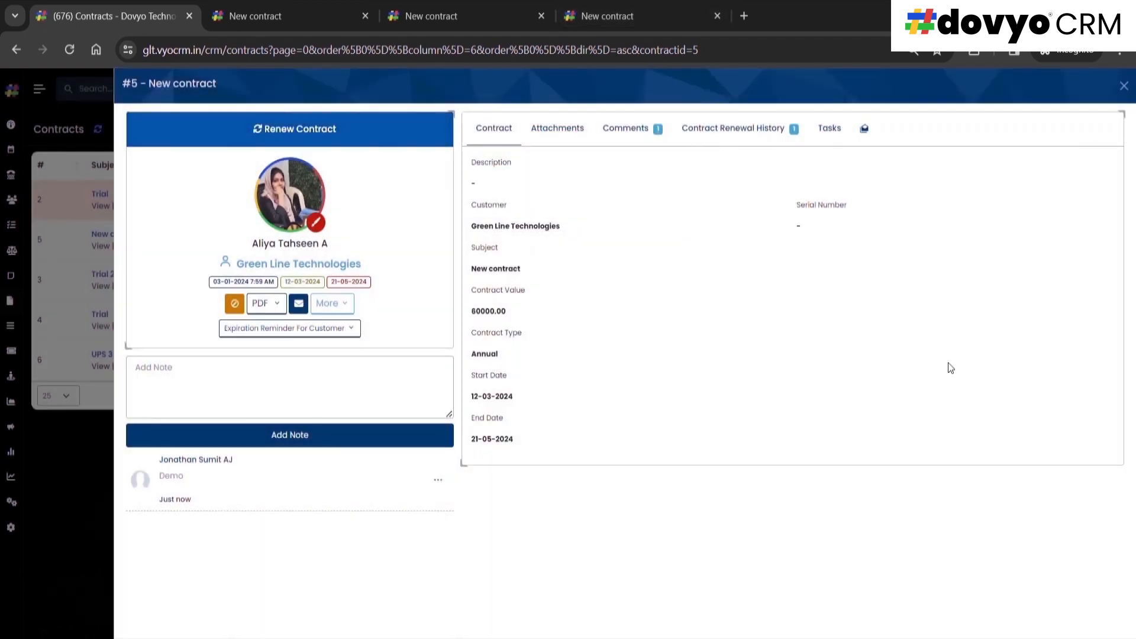
left_click(866, 130)
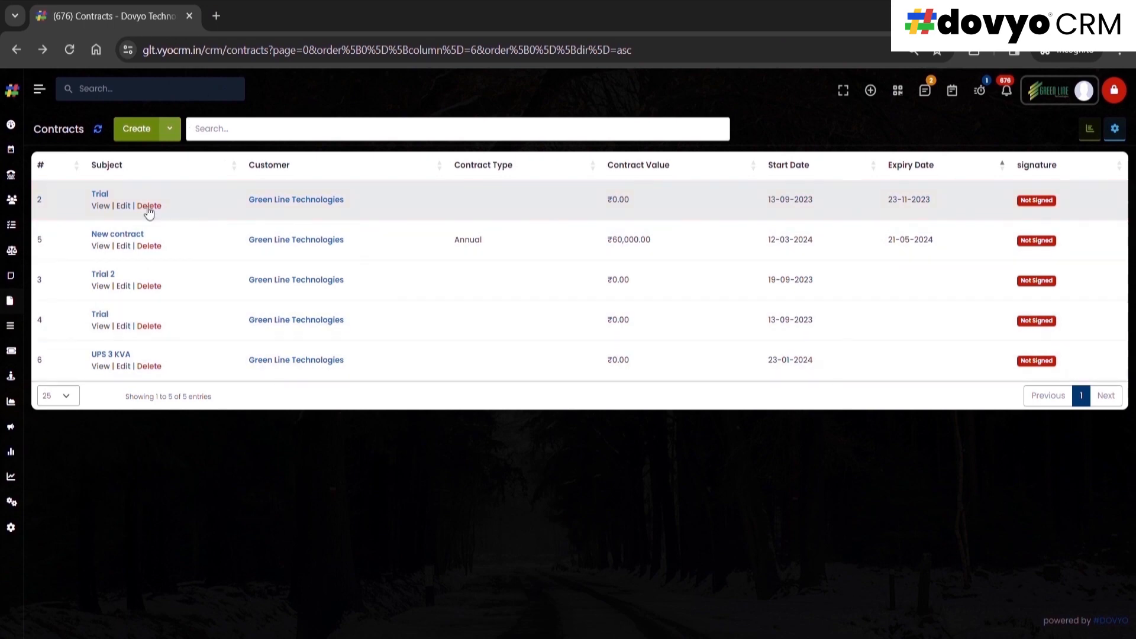
Open the contract import page from the contracts list and examine its CSV format requirements and file selection.
left_click(175, 126)
left_click(195, 167)
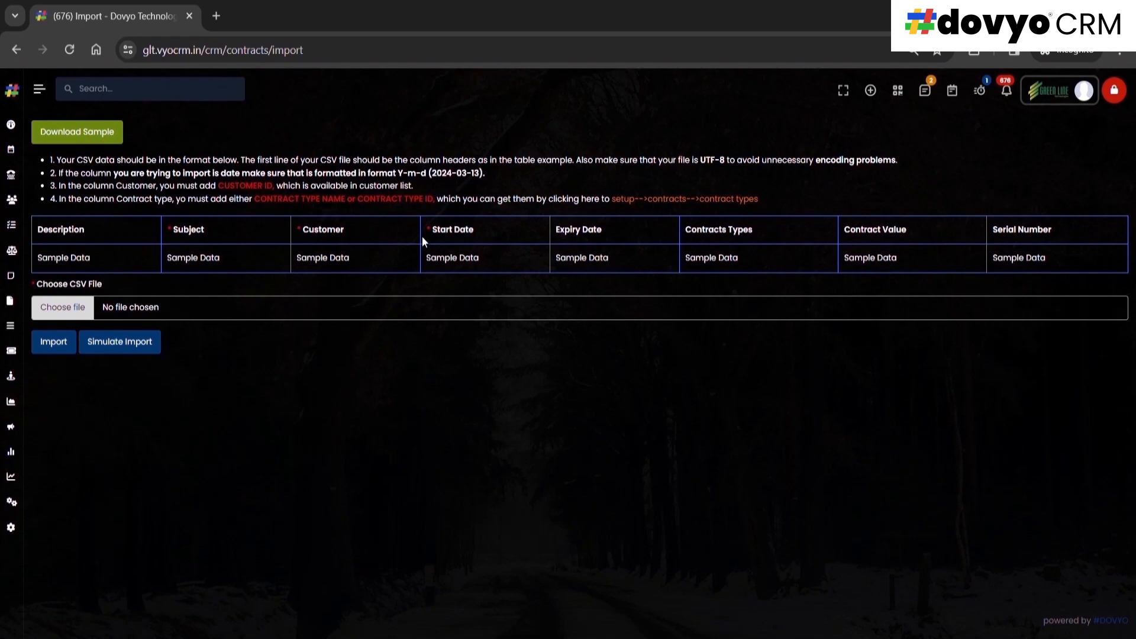
left_click_drag(318, 161, 344, 160)
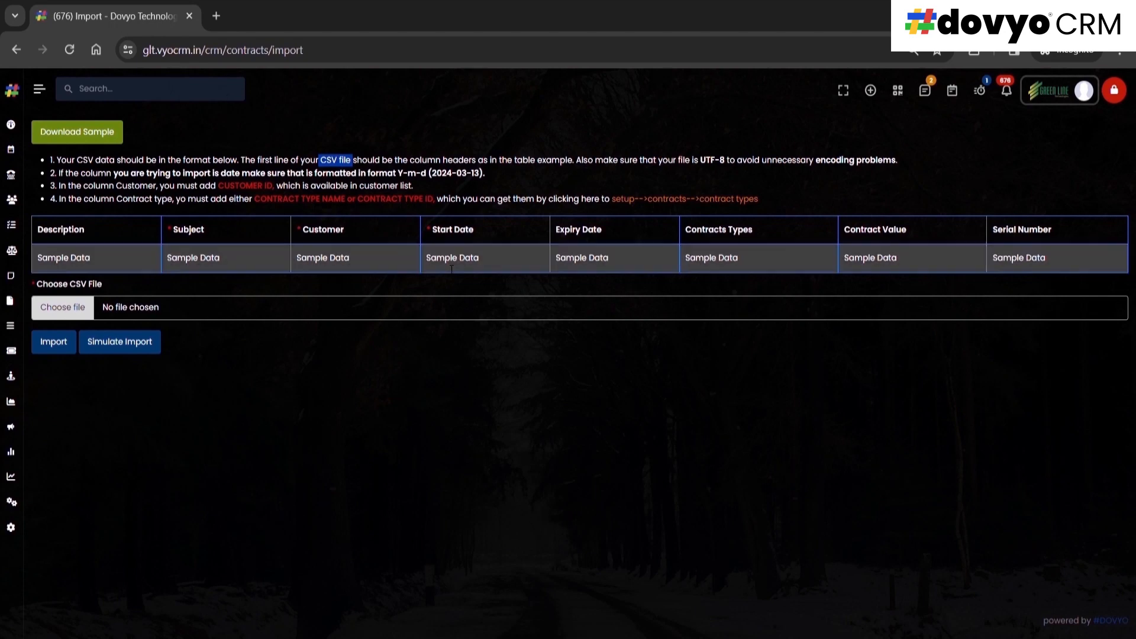
left_click(437, 311)
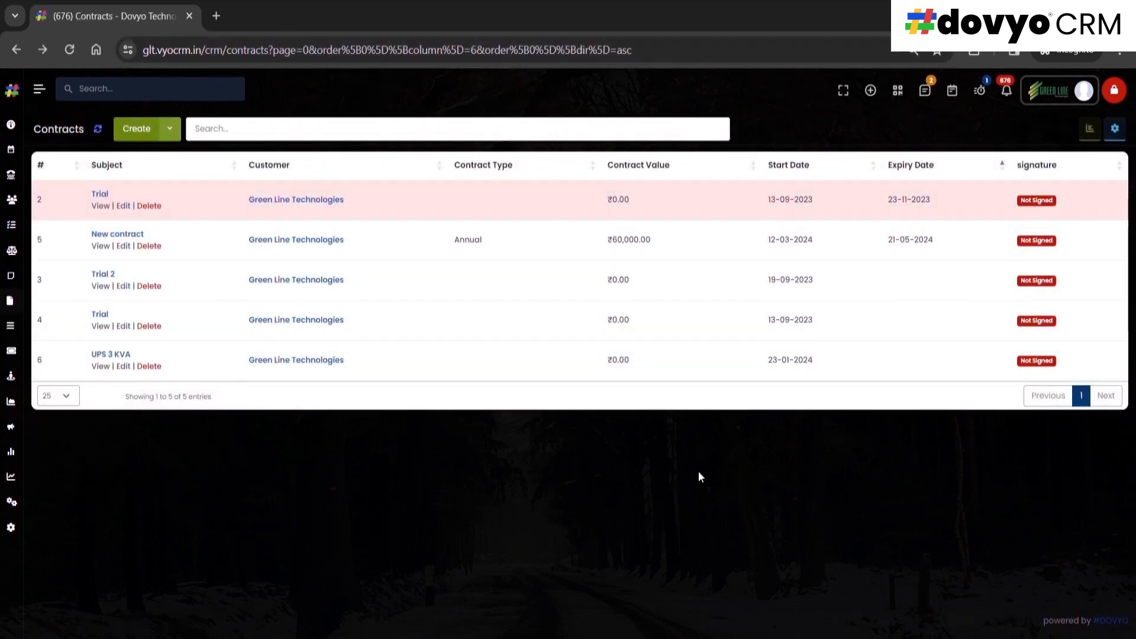
Open the contract search filters and examine the Exclude Trashed, Trash, Expired, Active, Recently Added and About to Expire options.
left_click(236, 130)
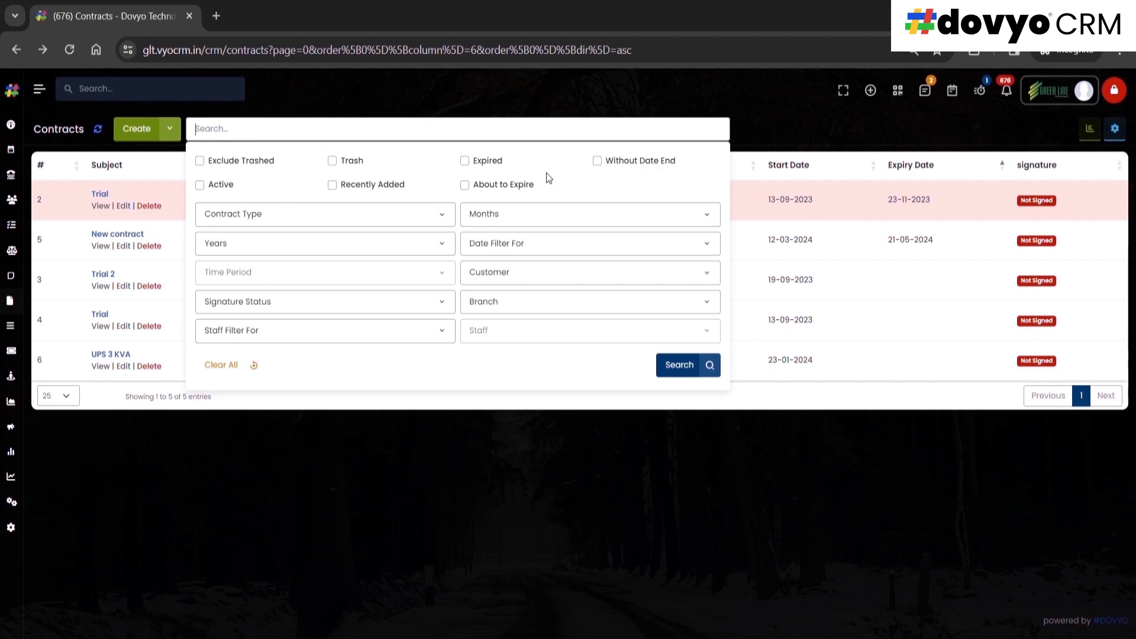
left_click(247, 170)
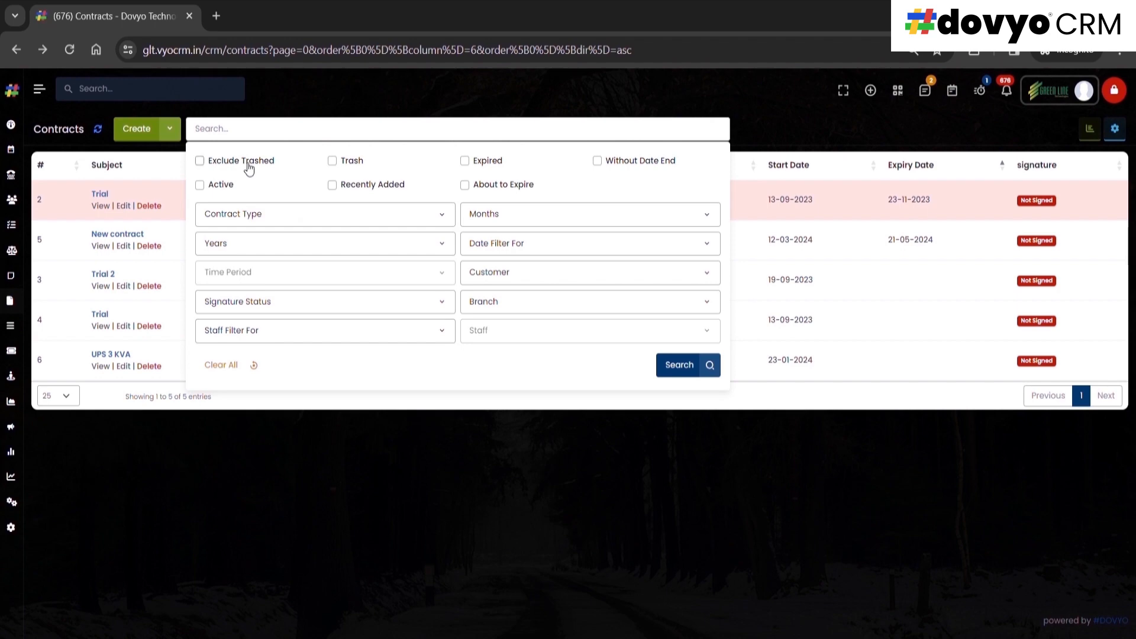
left_click(354, 164)
left_click(489, 167)
left_click(502, 166)
left_click(231, 188)
left_click(227, 191)
double_click(373, 195)
left_click(508, 187)
Examine the contract type, months, date, customer, branch, signature status and staff filters for the contracts list.
left_click(304, 219)
left_click(580, 217)
left_click(580, 216)
left_click(528, 249)
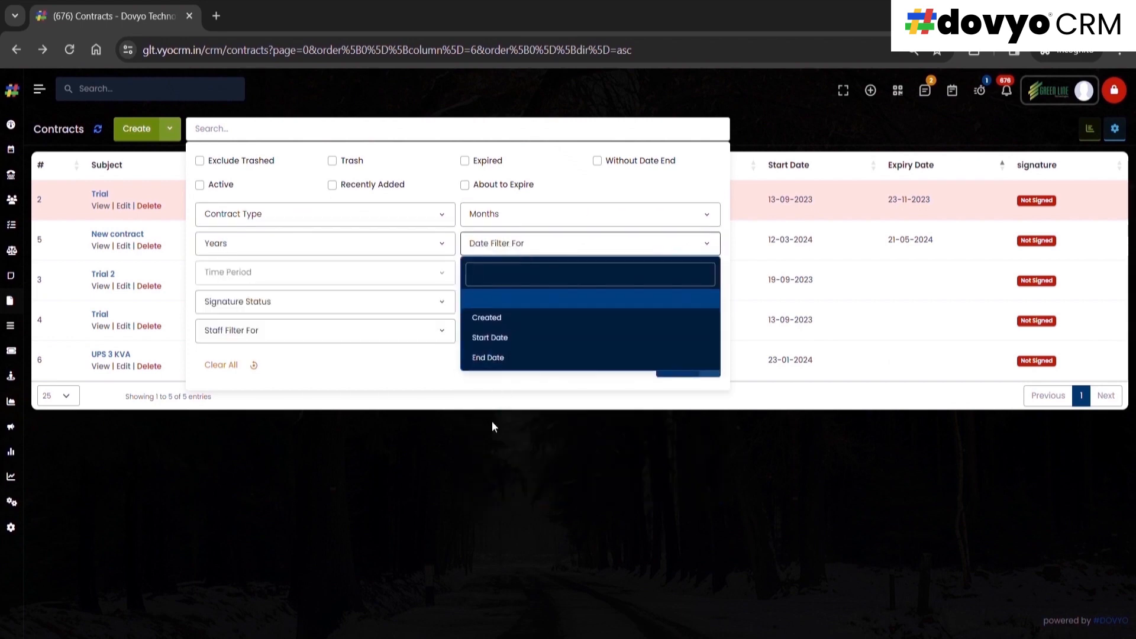
left_click(409, 368)
left_click(530, 278)
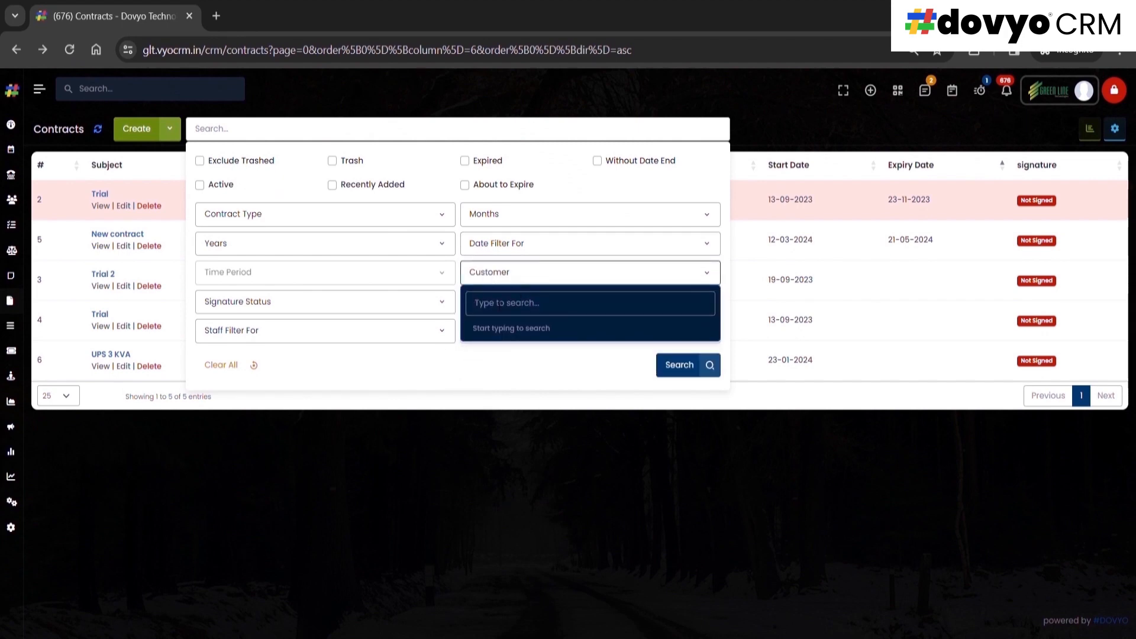
left_click(467, 392)
left_click(526, 310)
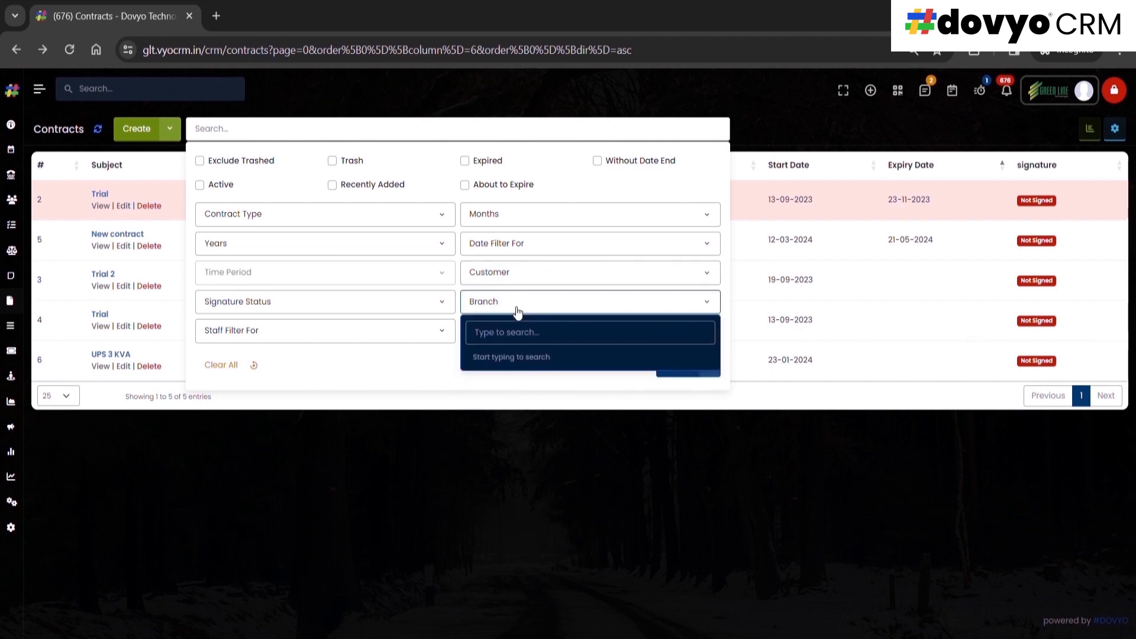
left_click(407, 358)
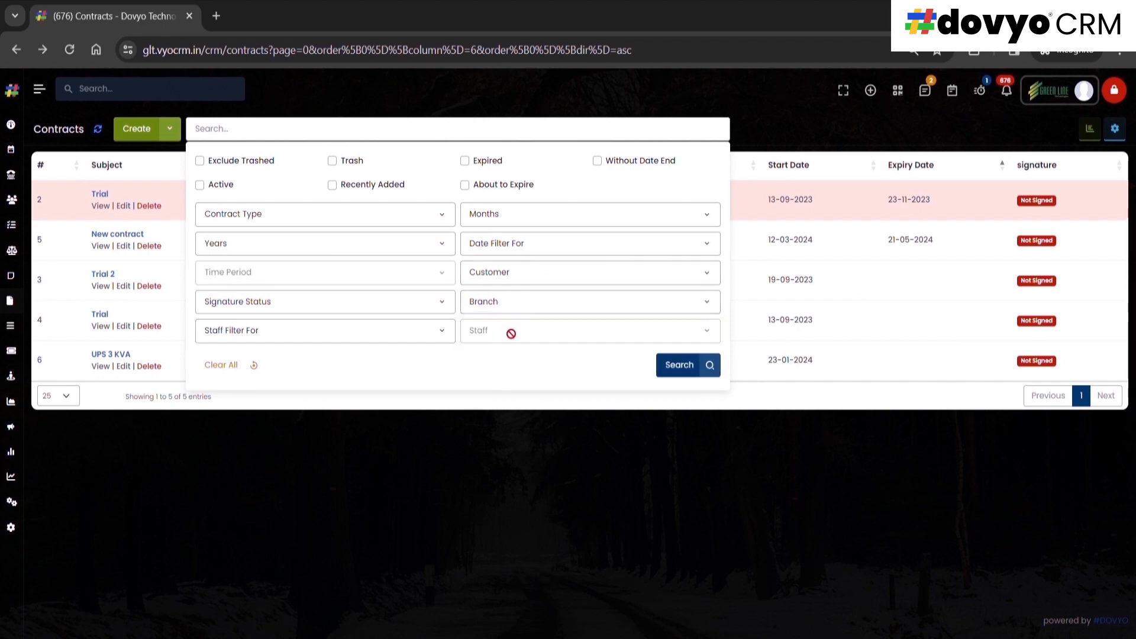
left_click(285, 299)
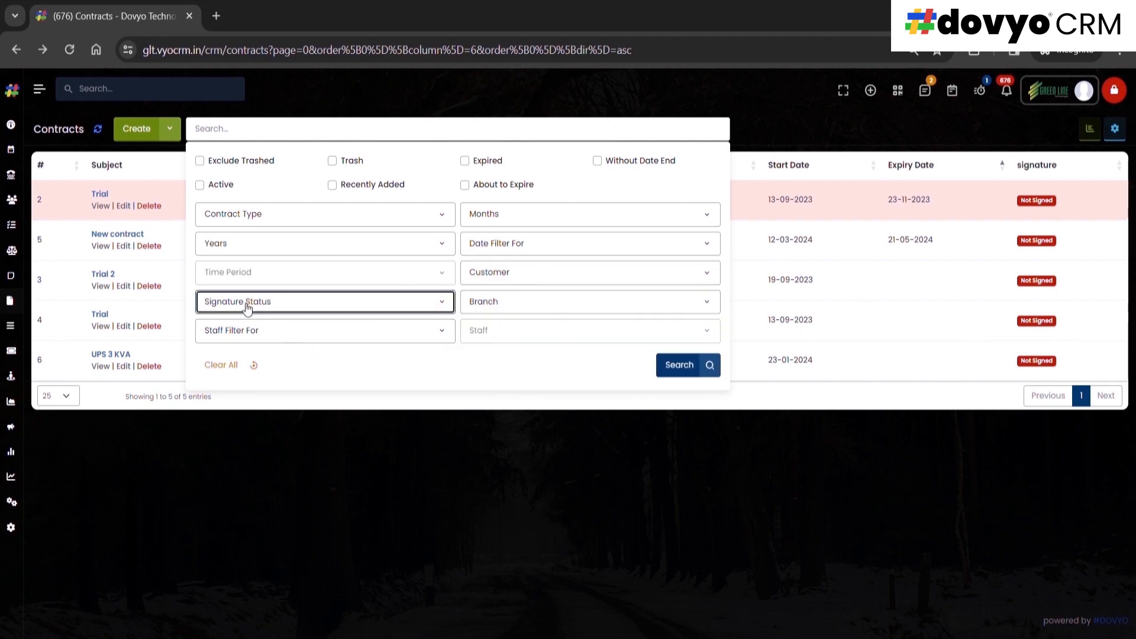
left_click(505, 365)
left_click(277, 335)
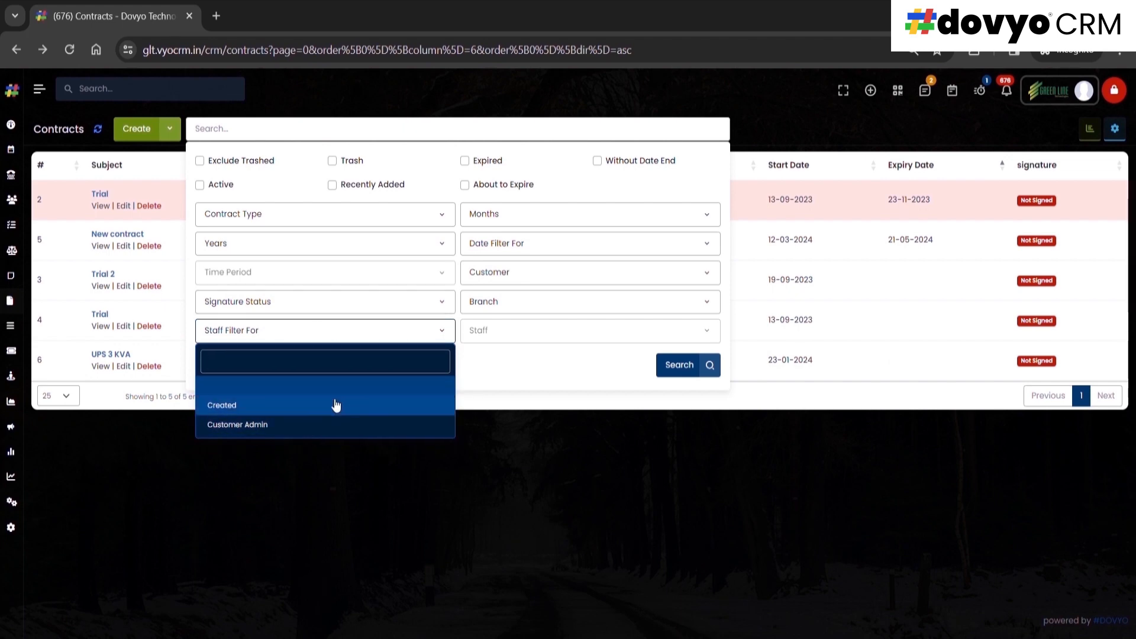
left_click(516, 371)
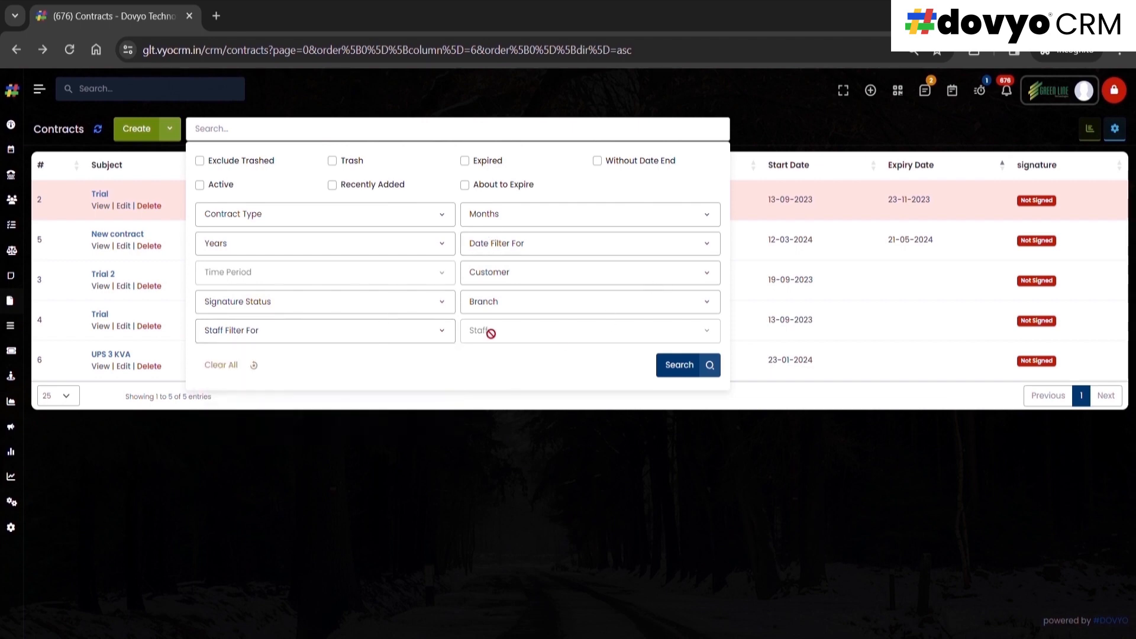
Set the date filter to Start Date, view the time period choices, and close the filters without searching.
left_click(532, 254)
left_click(507, 339)
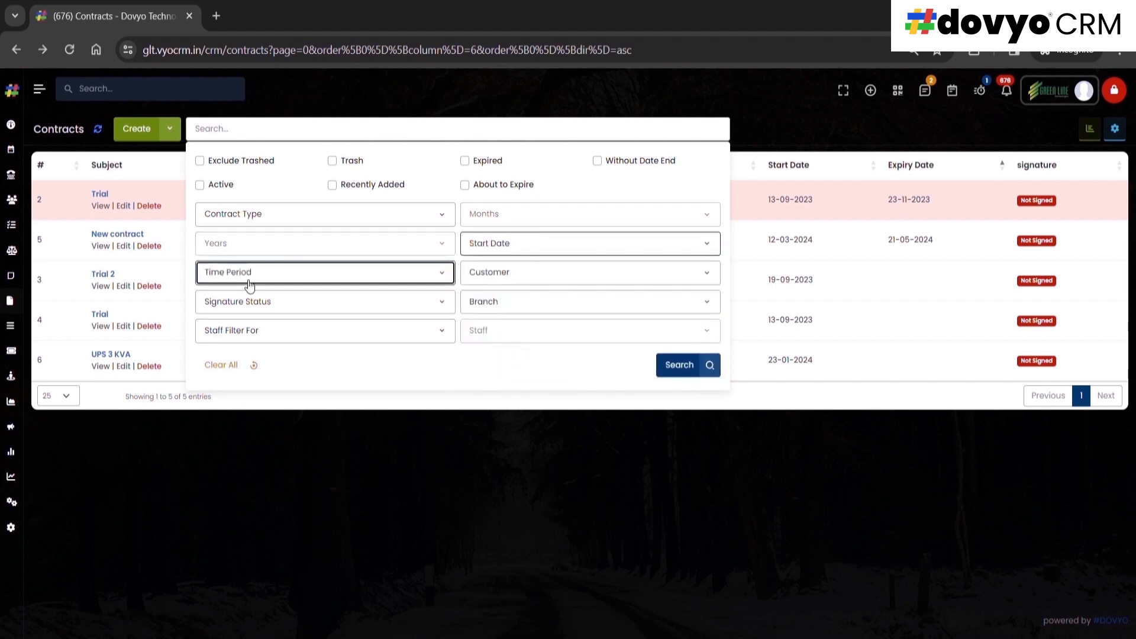
left_click(231, 279)
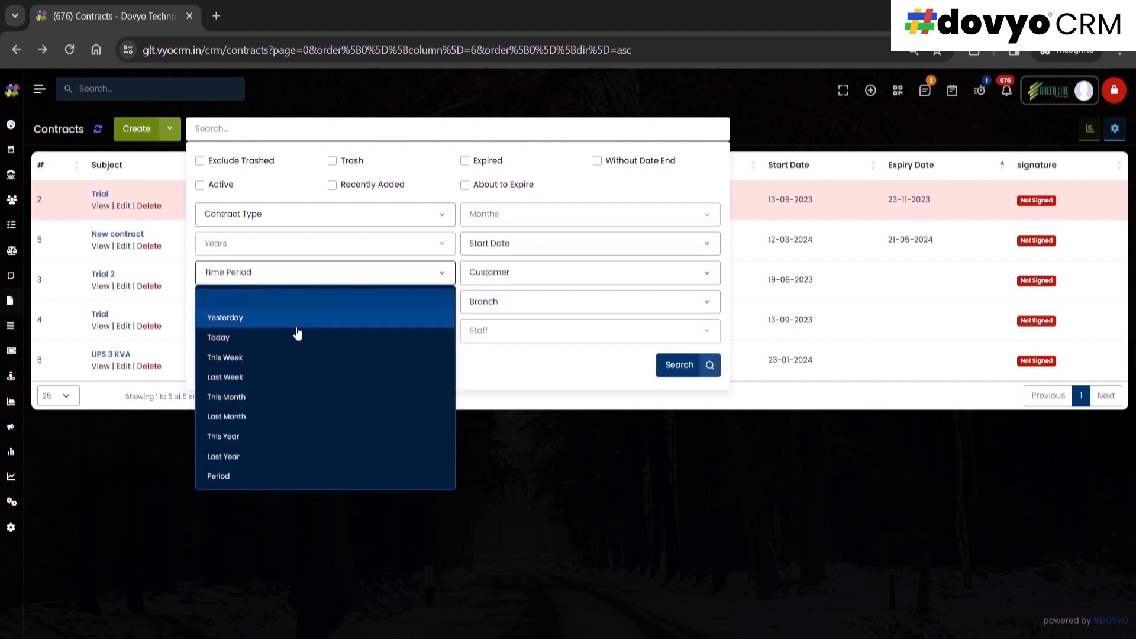
left_click(550, 379)
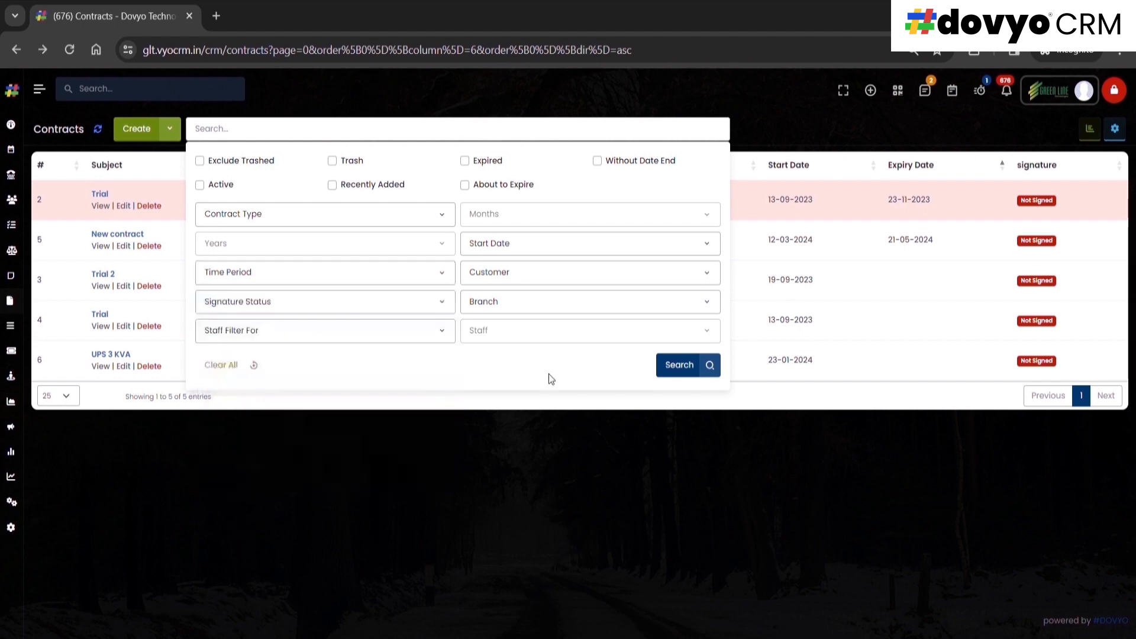
left_click(979, 497)
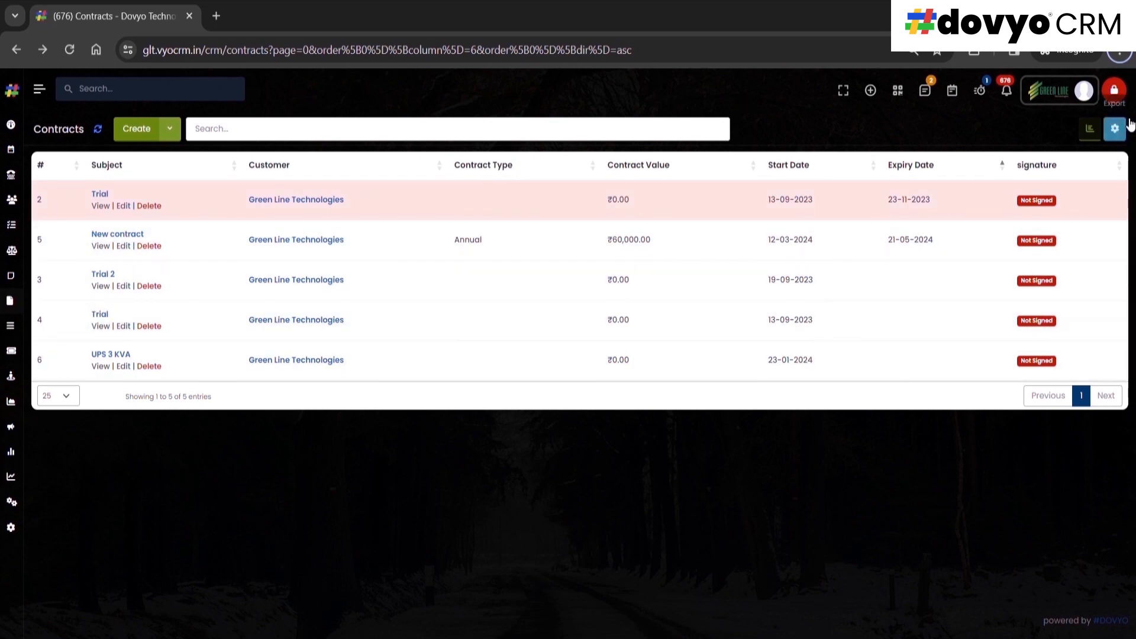
View the contracts list's export options and the contract summary, and close the summary.
left_click(1120, 134)
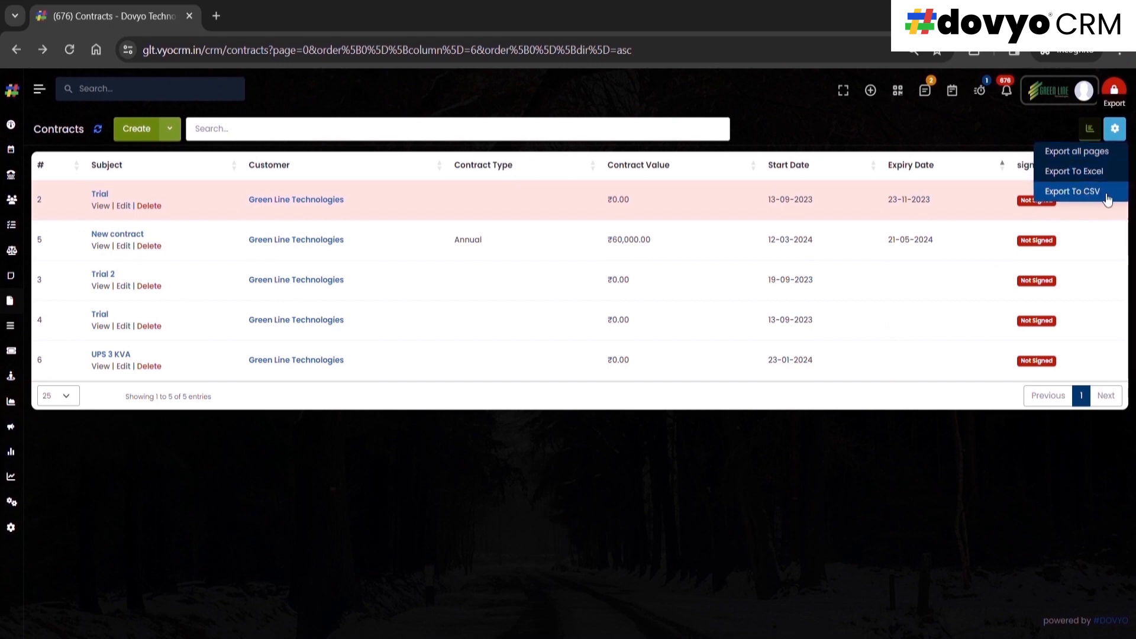
left_click(1092, 137)
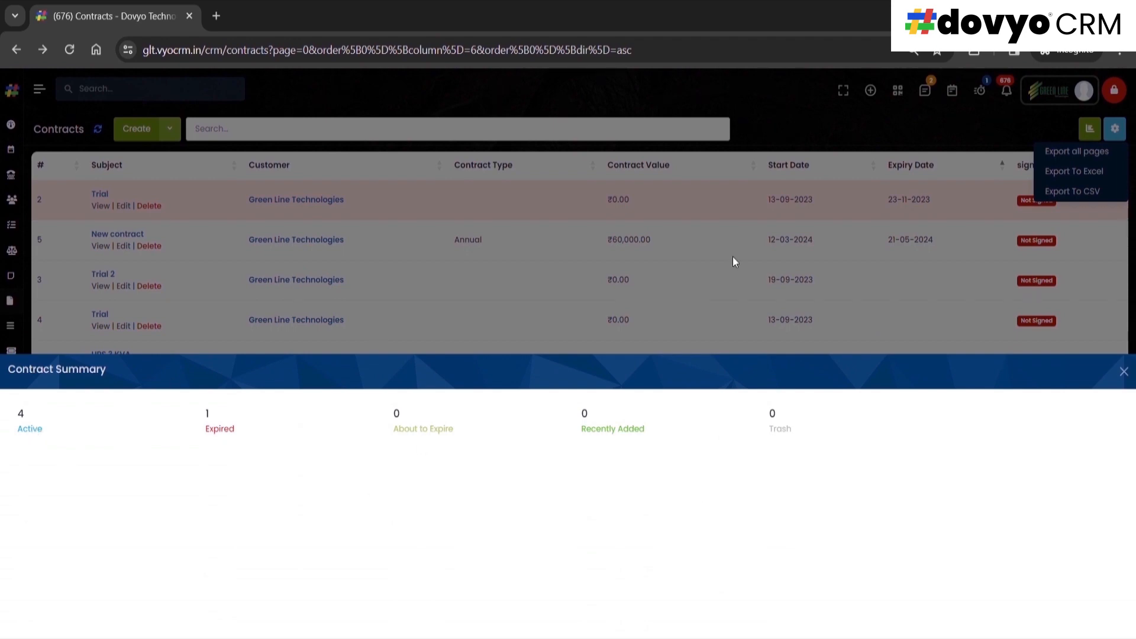
left_click(1124, 371)
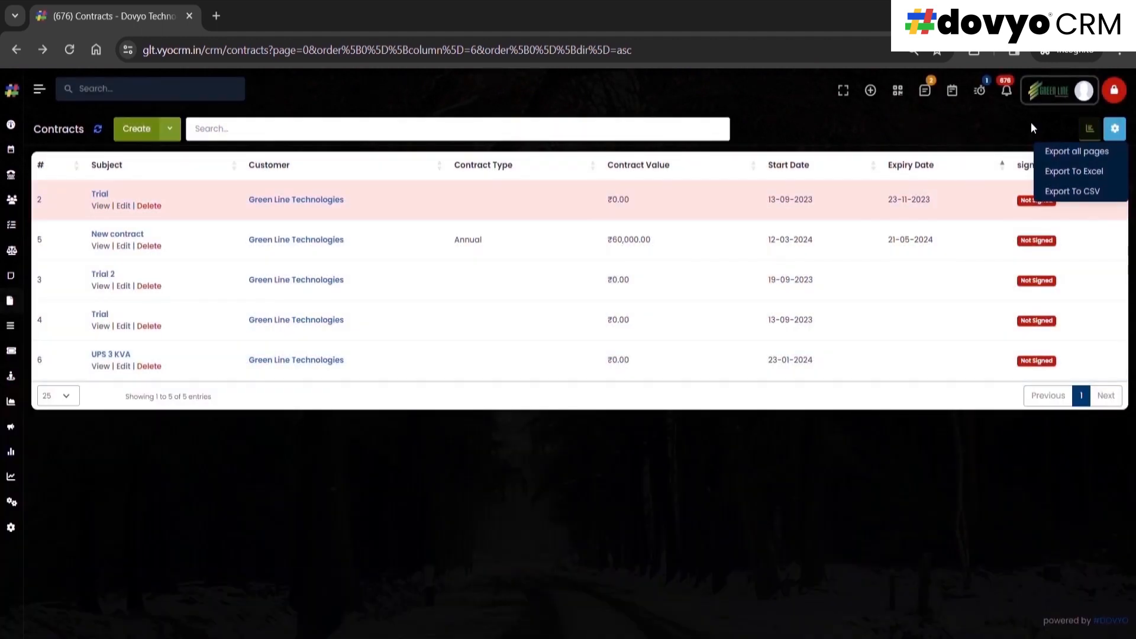